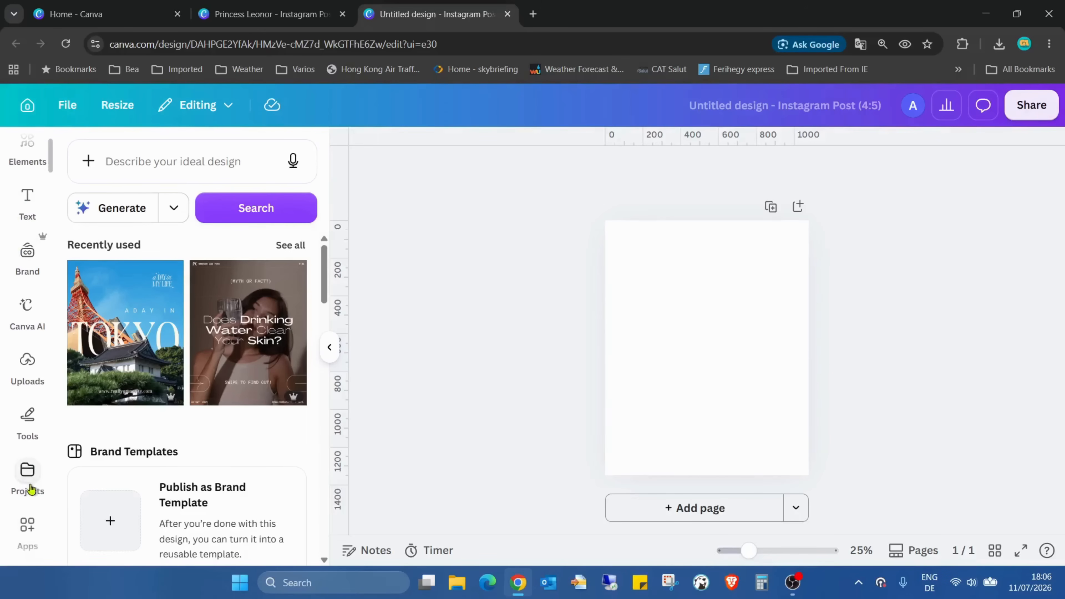
- Search the Canva apps for "depth" and open the DepthLoop app
{"action": "scroll", "coordinate": [34, 294], "scroll_direction": "down", "scroll_amount": 3}
{"action": "left_click", "coordinate": [35, 401]}
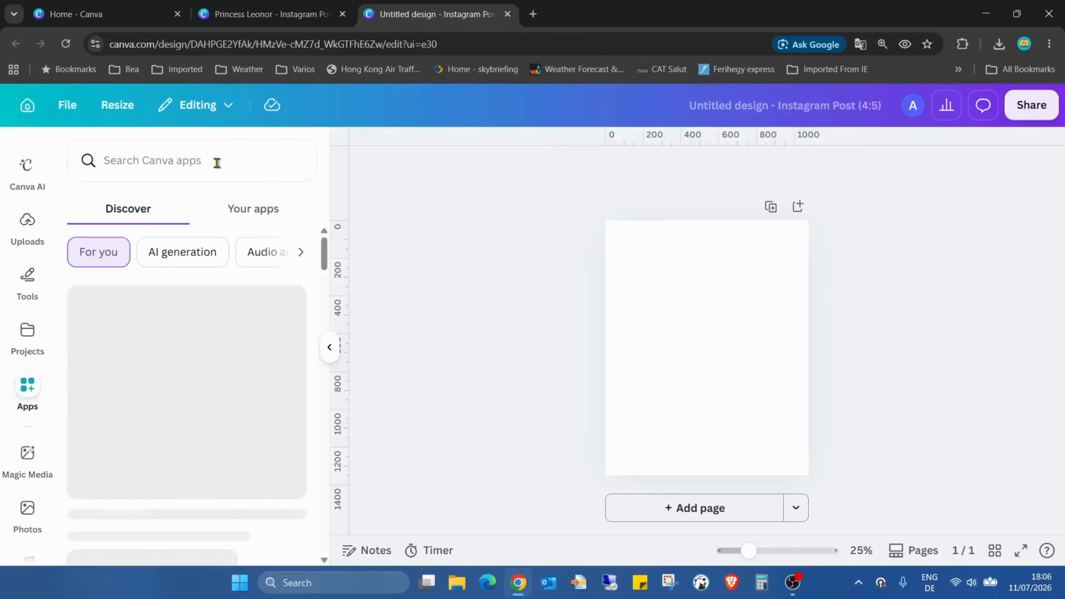
{"action": "left_click", "coordinate": [217, 167]}
{"action": "type", "text": "depth"}
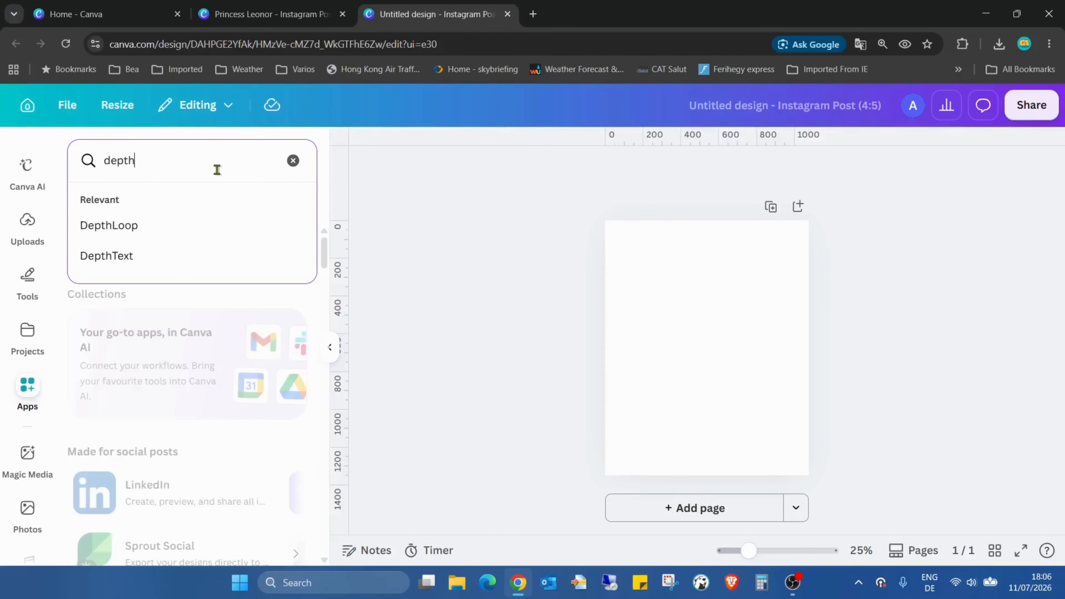
{"action": "left_click", "coordinate": [216, 226]}
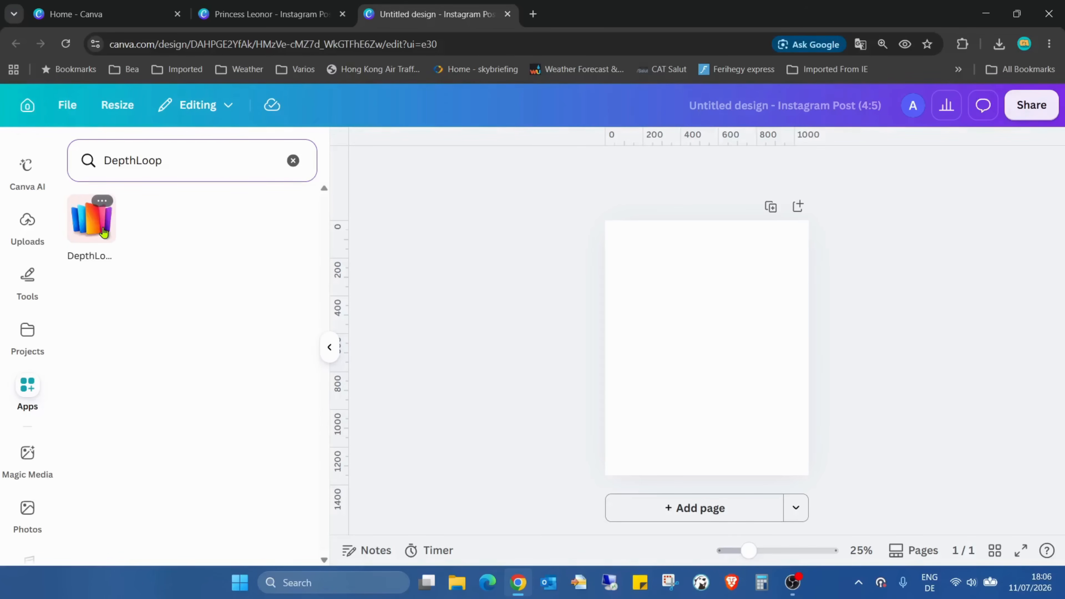
{"action": "left_click", "coordinate": [103, 230]}
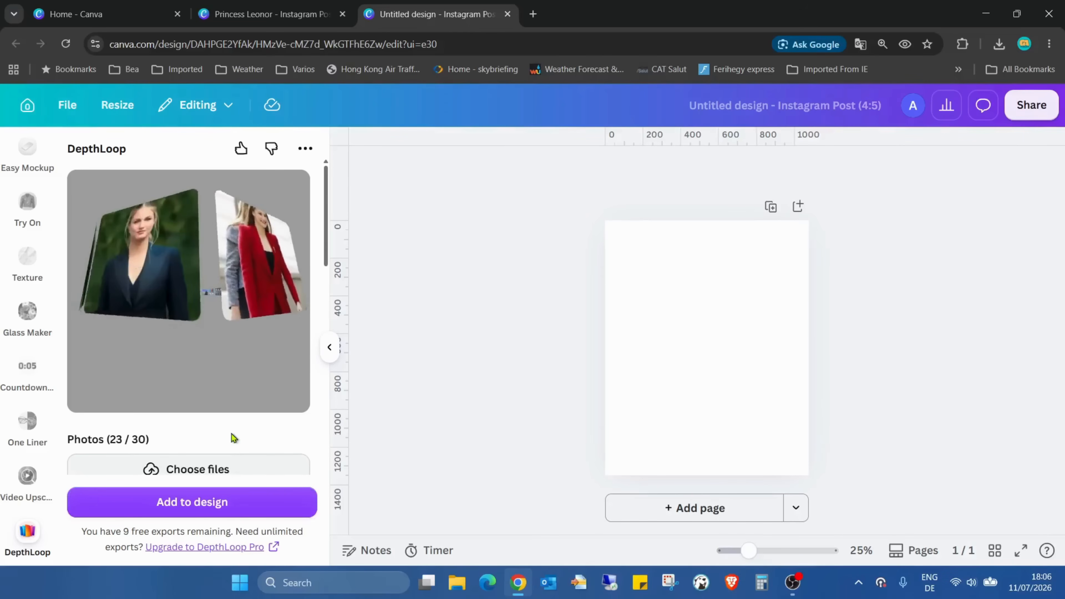
- Show all DepthLoop motion styles and apply the Flip stack style to the uploaded photos
{"action": "scroll", "coordinate": [237, 437], "scroll_direction": "down", "scroll_amount": 1}
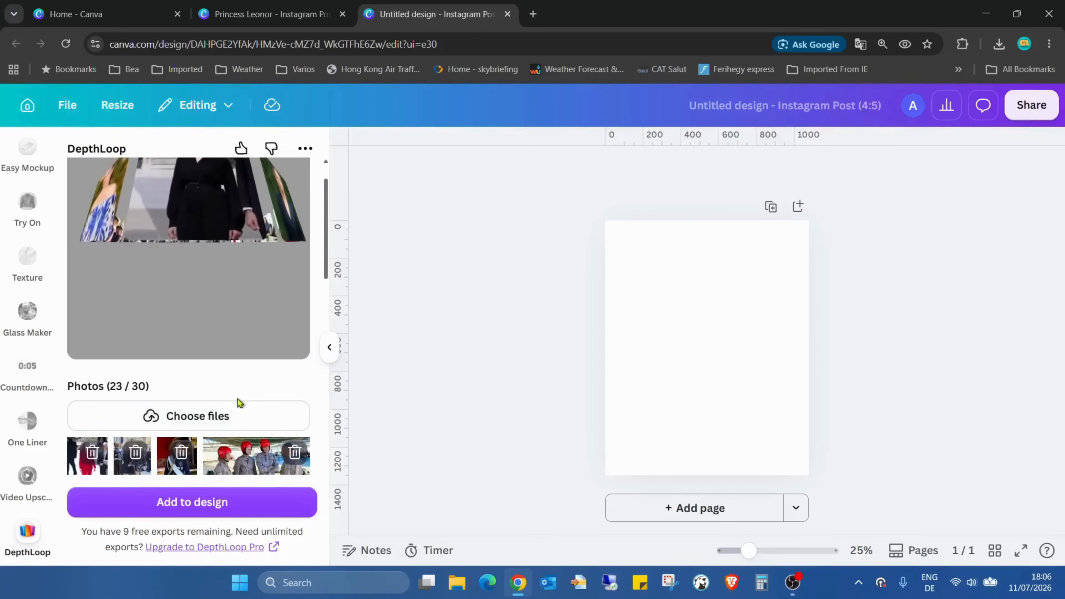
{"action": "scroll", "coordinate": [237, 399], "scroll_direction": "down", "scroll_amount": 8}
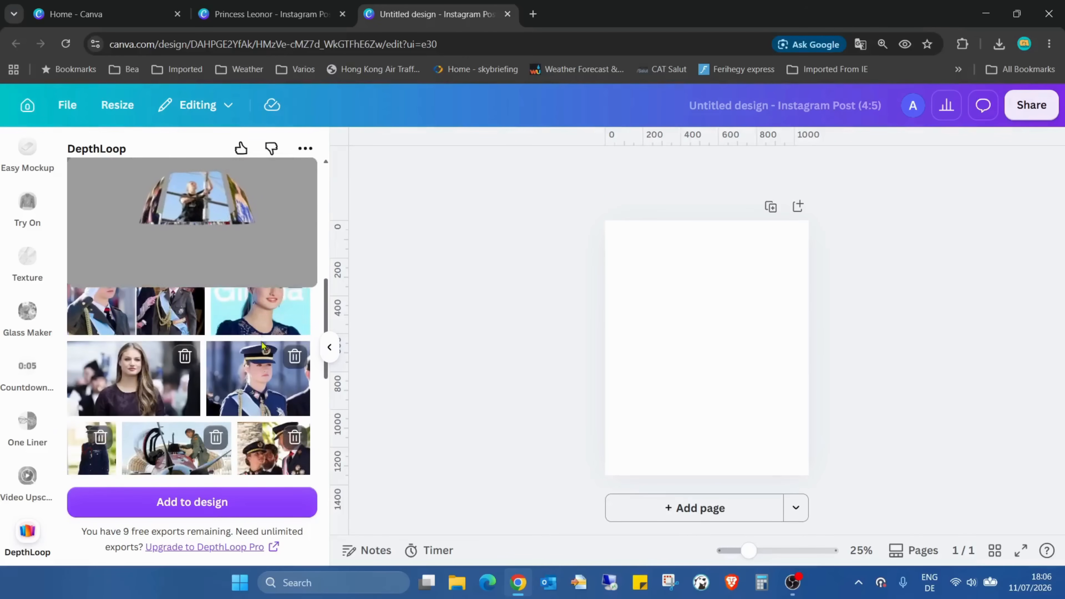
{"action": "scroll", "coordinate": [261, 341], "scroll_direction": "down", "scroll_amount": 6}
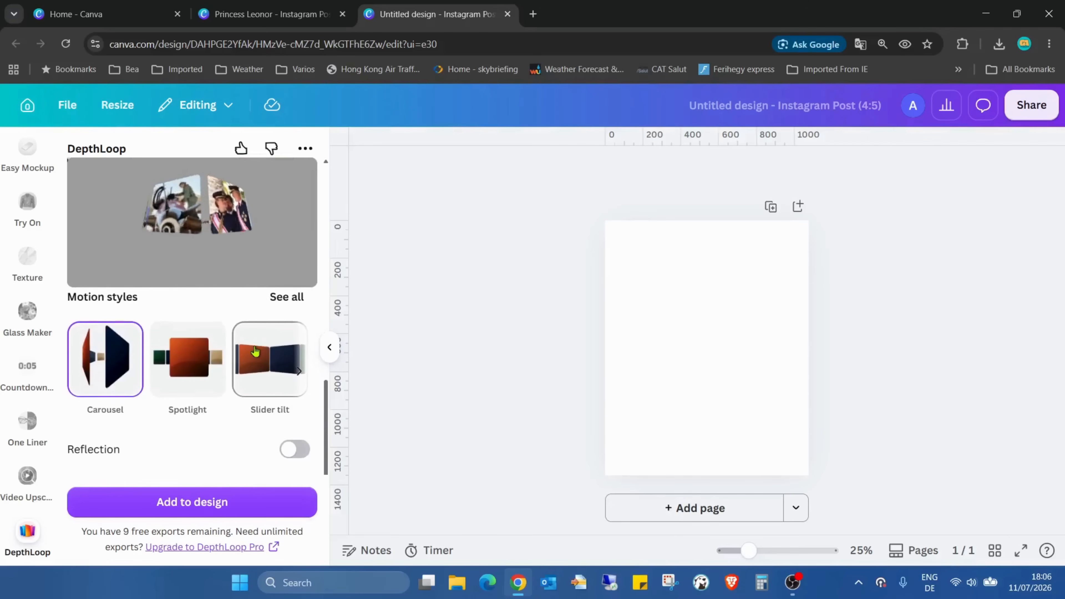
{"action": "left_click", "coordinate": [288, 298]}
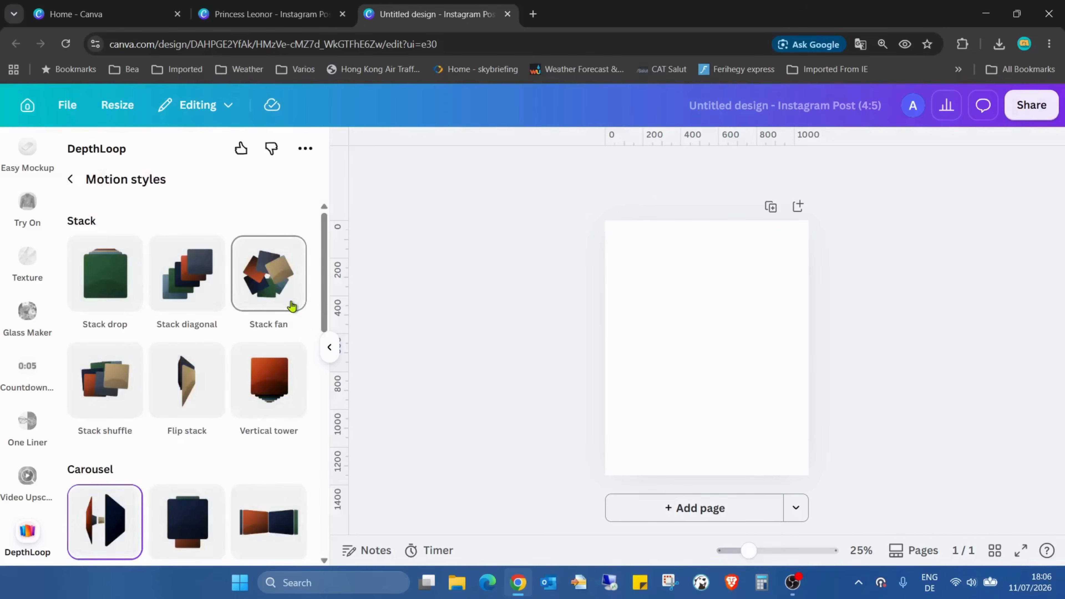
{"action": "scroll", "coordinate": [268, 377], "scroll_direction": "down", "scroll_amount": 4}
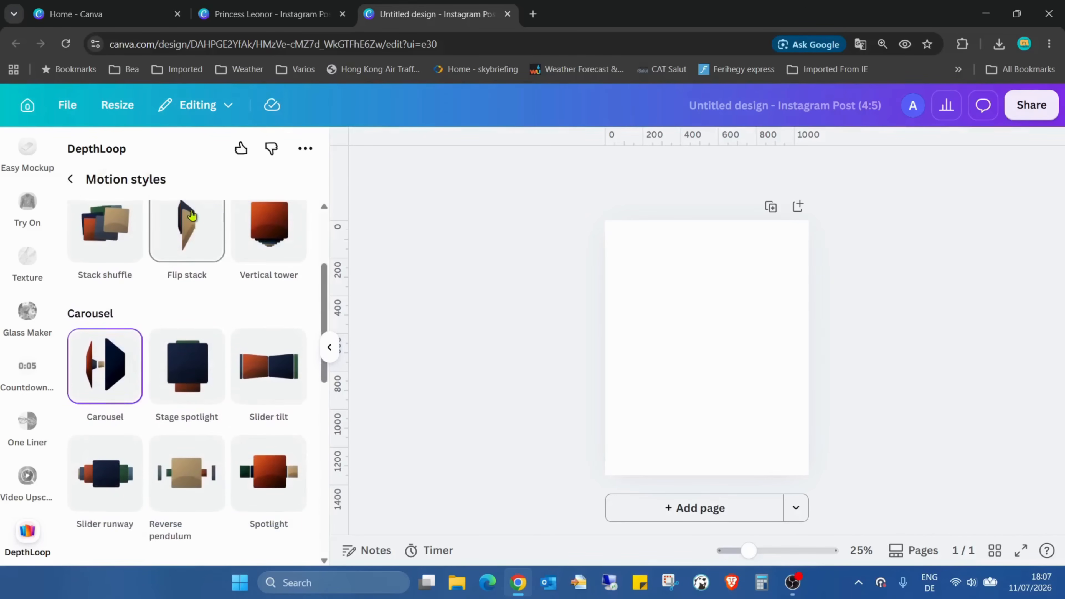
{"action": "left_click", "coordinate": [192, 237]}
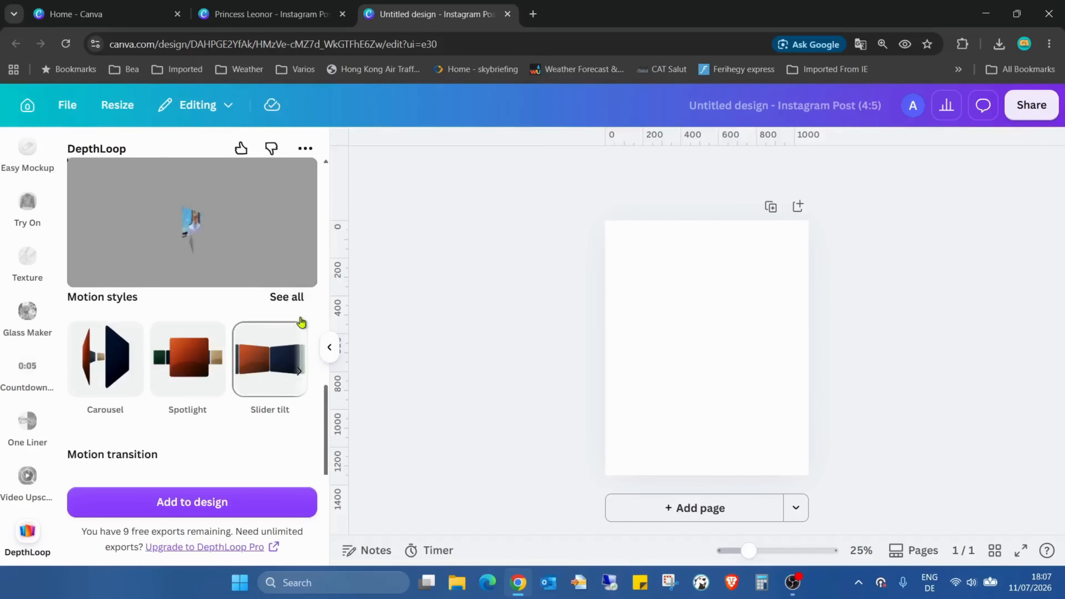
- Switch the photo animation to the Stage spotlight motion style from the full style list
{"action": "left_click", "coordinate": [289, 298]}
{"action": "scroll", "coordinate": [230, 252], "scroll_direction": "down", "scroll_amount": 3}
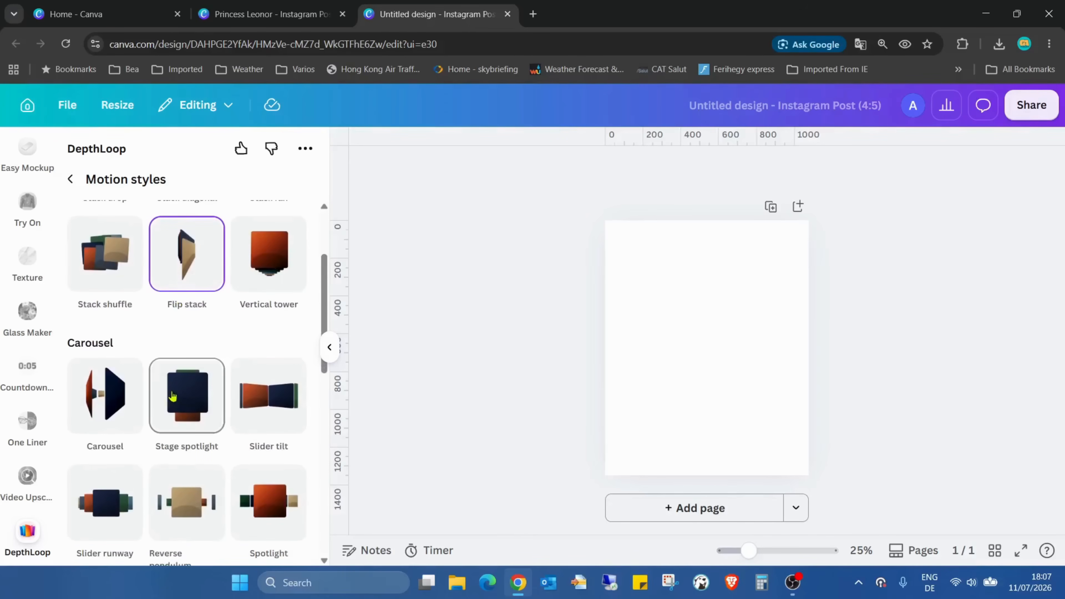
{"action": "left_click", "coordinate": [178, 398]}
{"action": "left_click", "coordinate": [260, 334]}
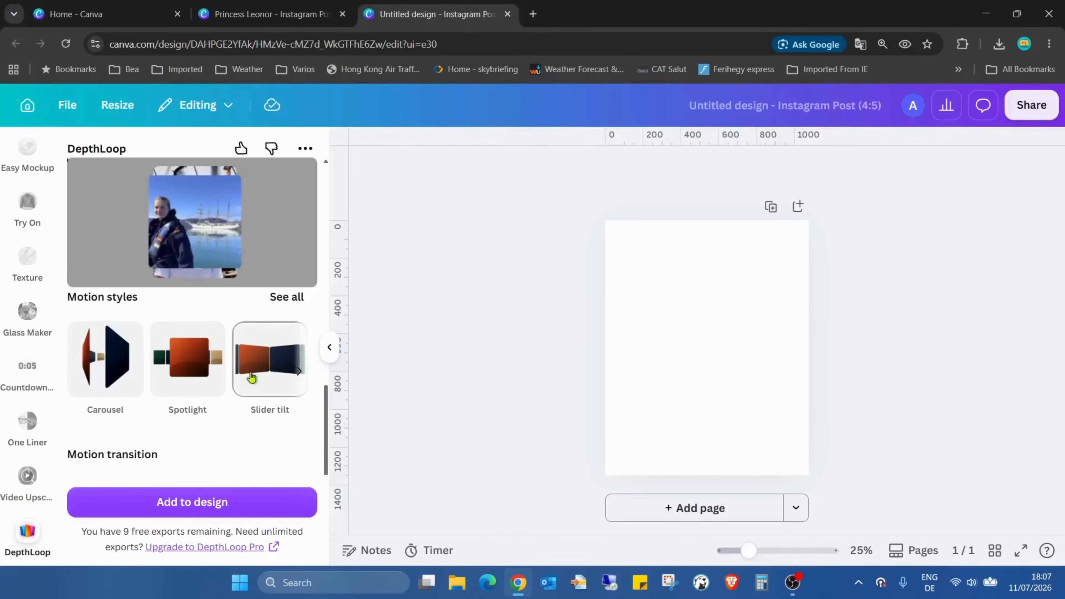
- Change the photo animation's motion style to Slider tilt
{"action": "left_click", "coordinate": [295, 298]}
{"action": "scroll", "coordinate": [277, 308], "scroll_direction": "down", "scroll_amount": 4}
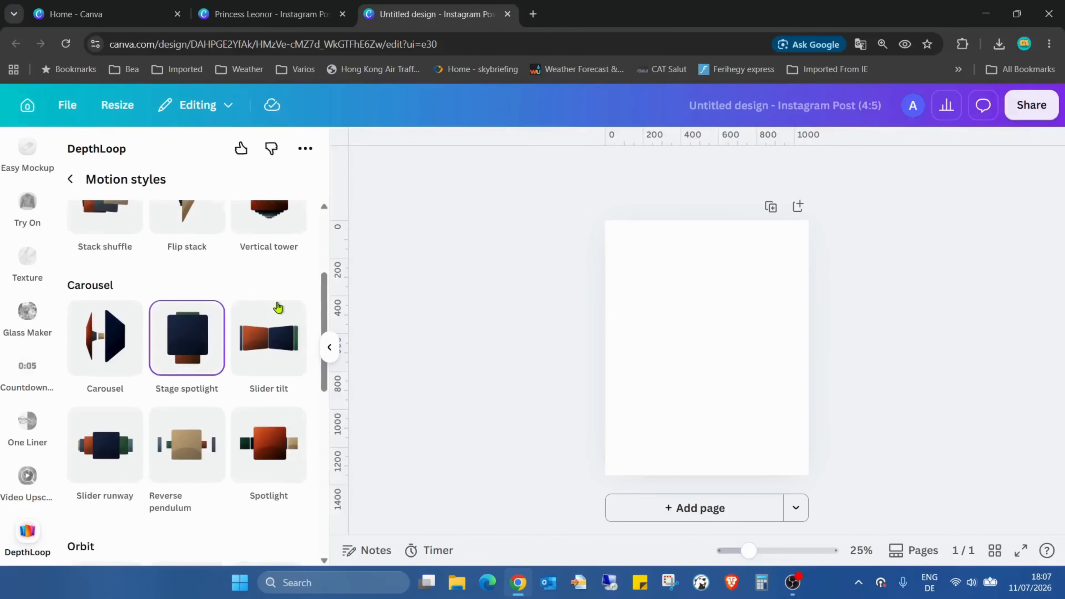
{"action": "left_click", "coordinate": [268, 362]}
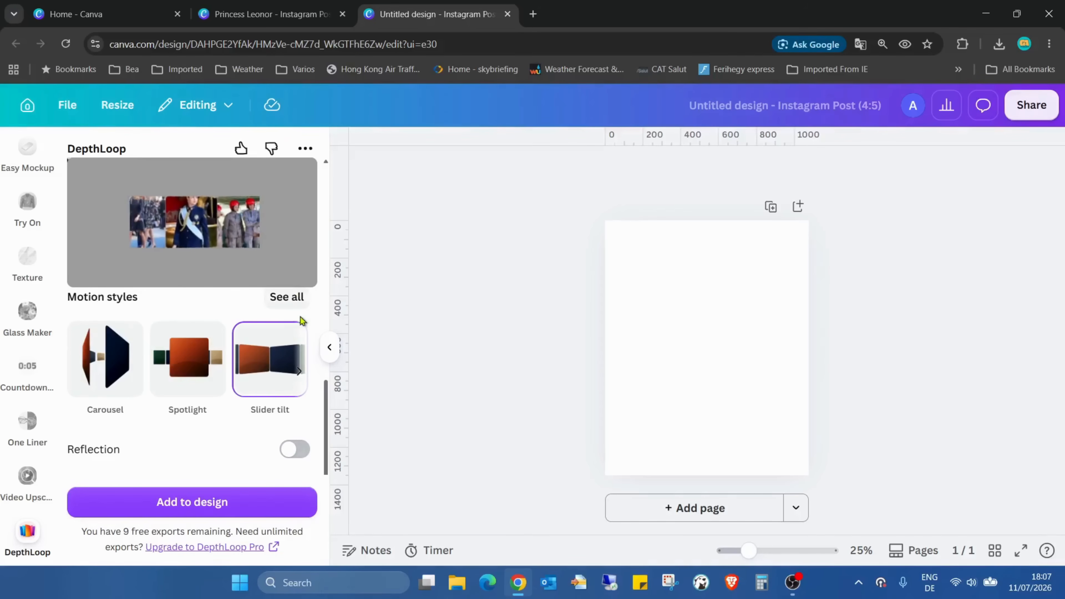
- Apply the Vertical tower motion style from the Stack group to the photo animation
{"action": "left_click", "coordinate": [288, 298]}
{"action": "scroll", "coordinate": [260, 260], "scroll_direction": "down", "scroll_amount": 3}
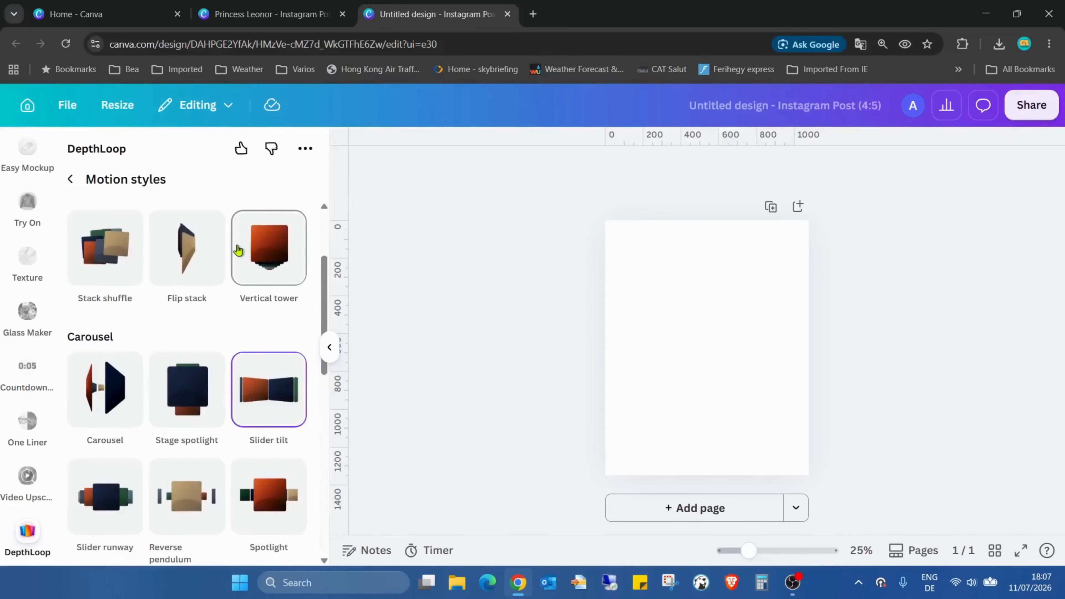
{"action": "left_click", "coordinate": [238, 251]}
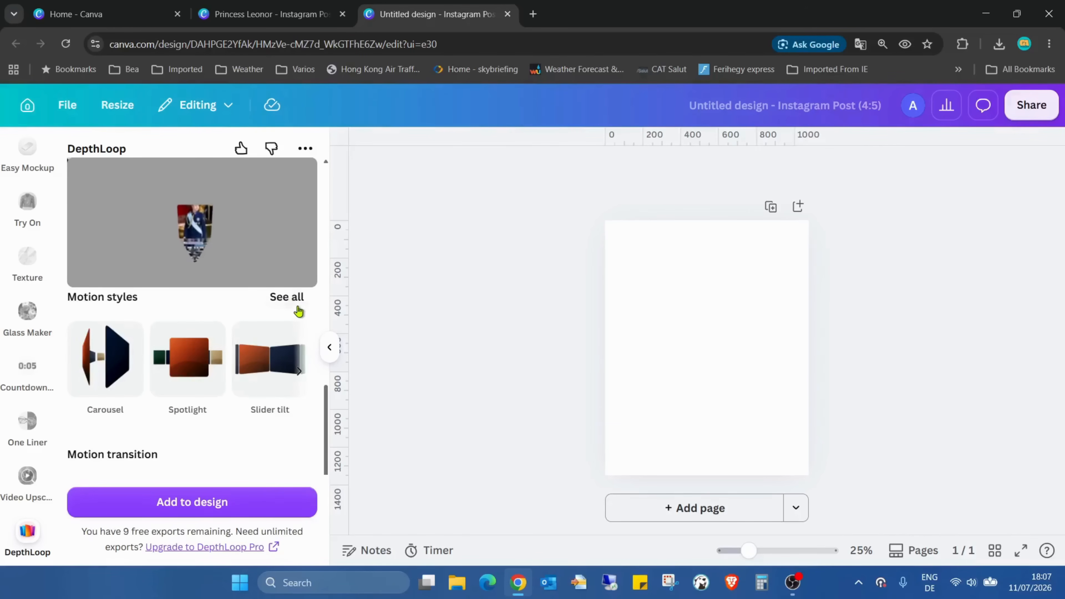
- Try to apply another motion style from the full list and keep waiting for the page to respond
{"action": "left_click", "coordinate": [287, 296]}
{"action": "scroll", "coordinate": [271, 294], "scroll_direction": "down", "scroll_amount": 3}
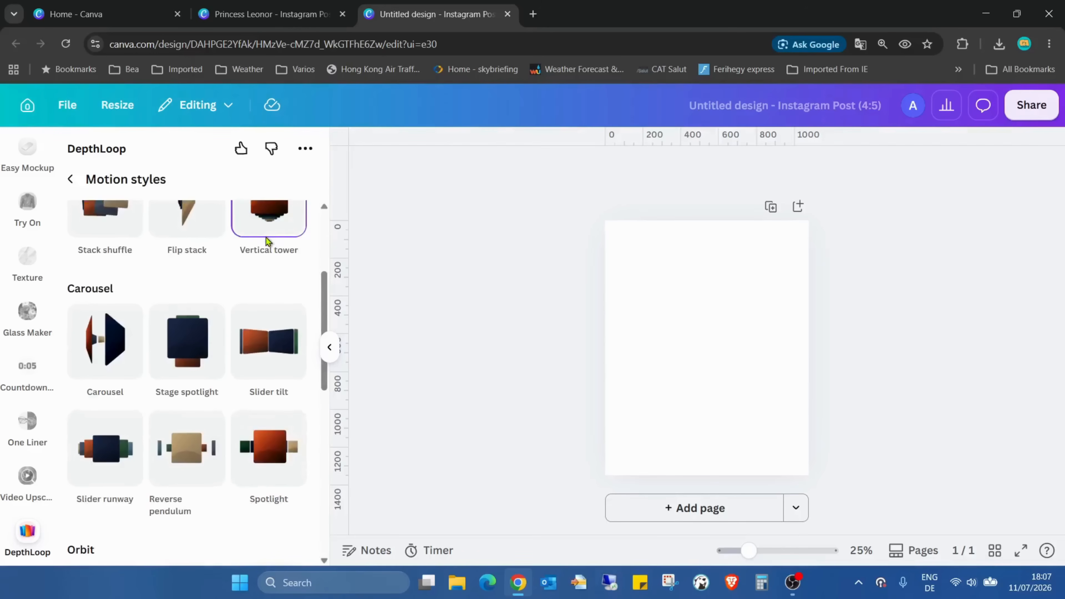
{"action": "scroll", "coordinate": [265, 238], "scroll_direction": "down", "scroll_amount": 2}
{"action": "left_click", "coordinate": [262, 206]}
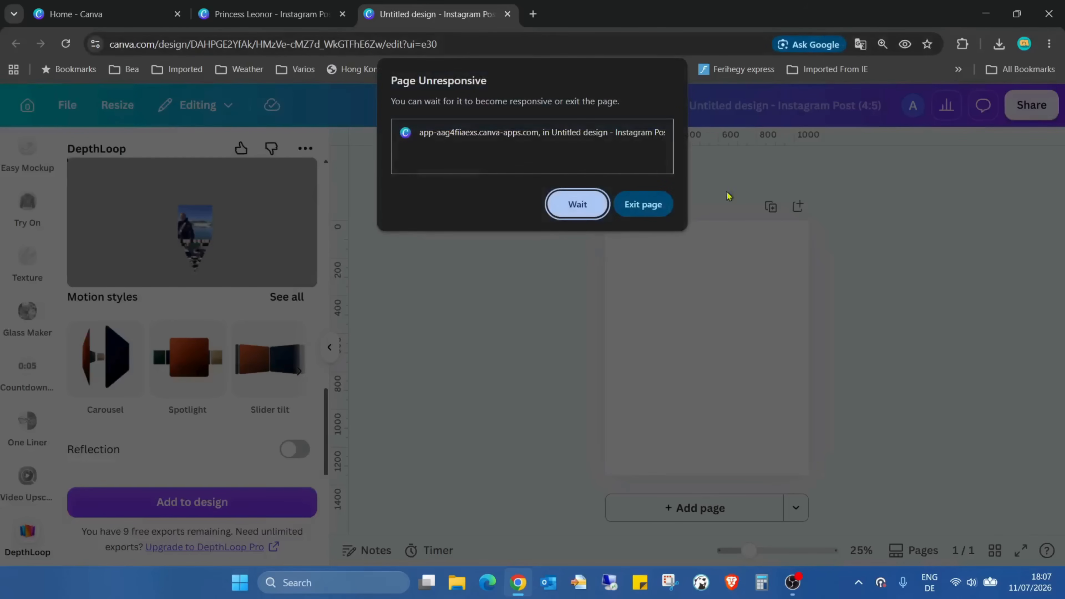
{"action": "left_click", "coordinate": [596, 210]}
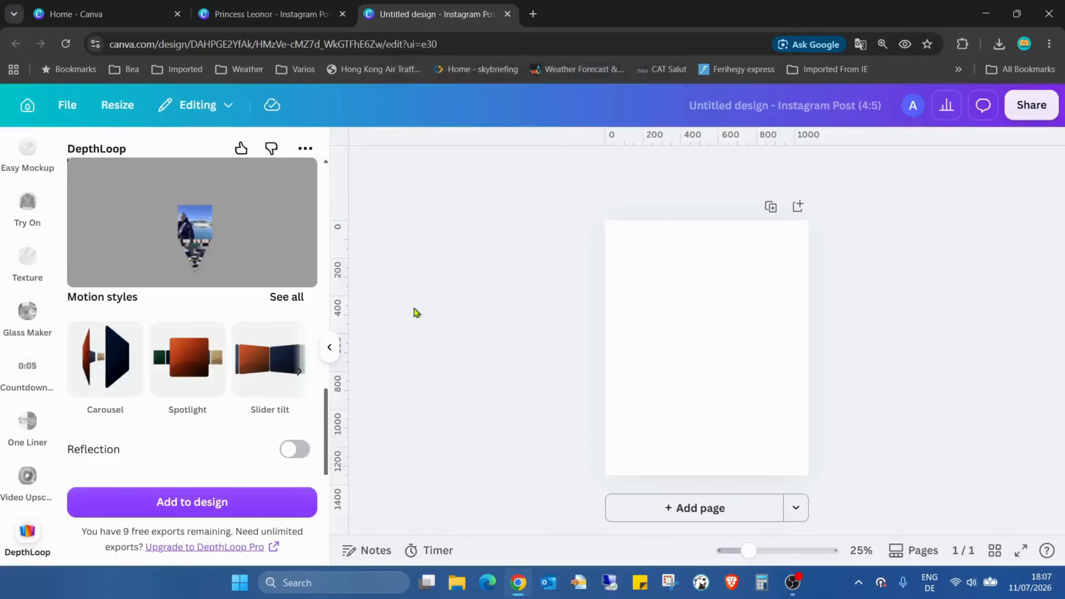
- Apply the Spinning motion style from the Spinner group to the photo animation
{"action": "left_click", "coordinate": [306, 372]}
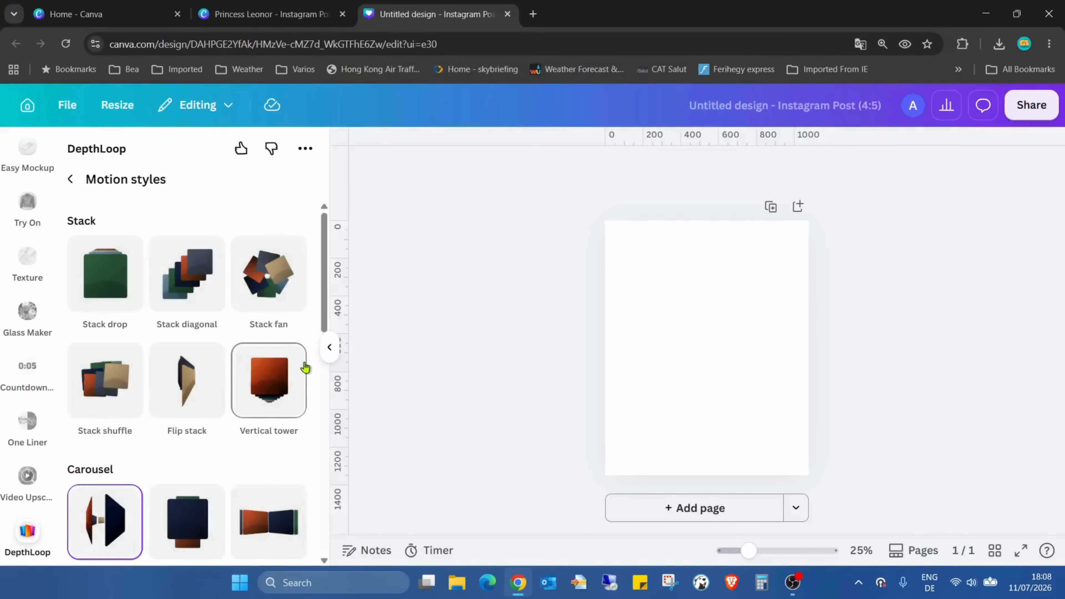
{"action": "scroll", "coordinate": [281, 340], "scroll_direction": "down", "scroll_amount": 6}
{"action": "scroll", "coordinate": [280, 302], "scroll_direction": "down", "scroll_amount": 3}
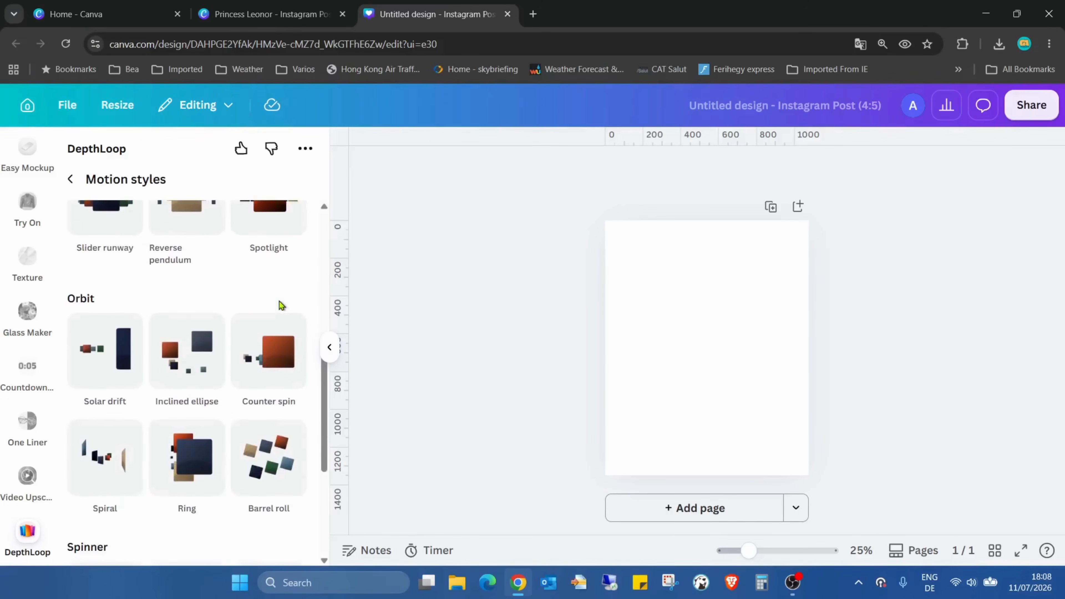
{"action": "scroll", "coordinate": [280, 302], "scroll_direction": "down", "scroll_amount": 3}
{"action": "scroll", "coordinate": [257, 271], "scroll_direction": "down", "scroll_amount": 2}
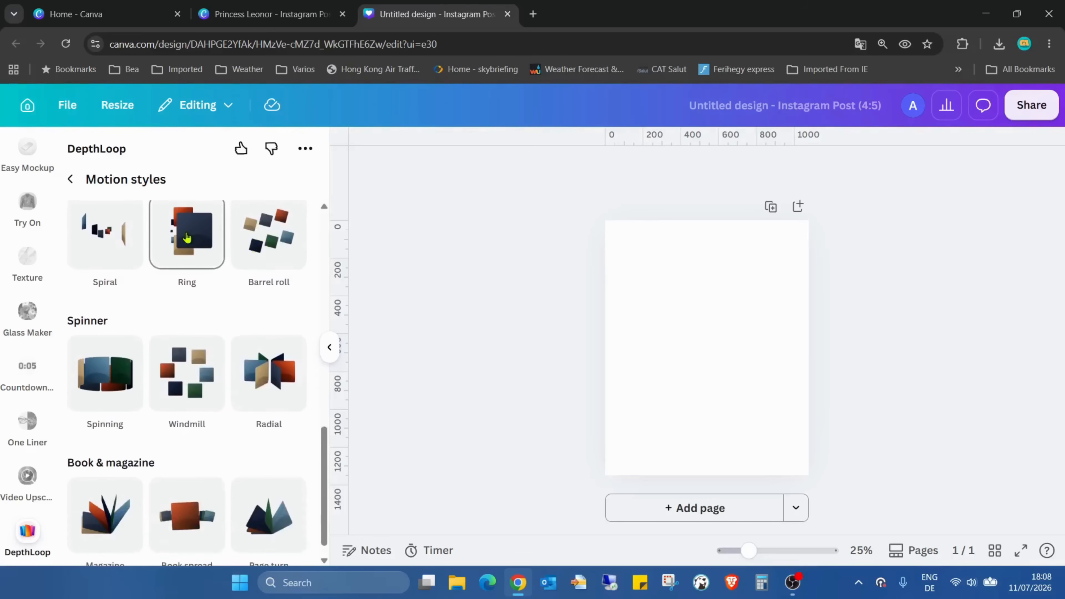
{"action": "left_click", "coordinate": [124, 367]}
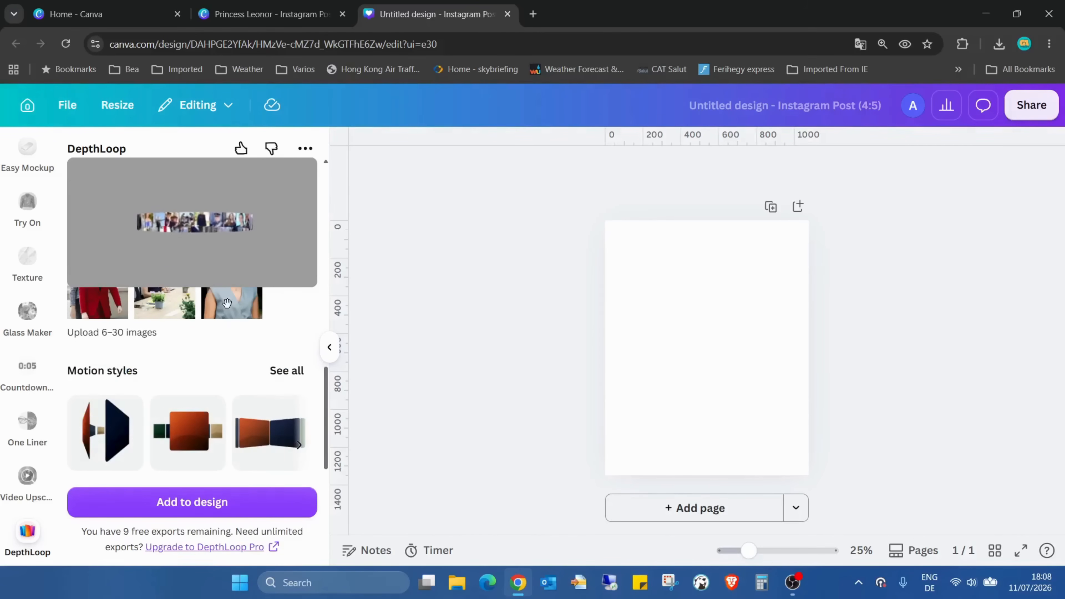
- Change the motion style to Ring from the Orbit group
{"action": "left_click", "coordinate": [288, 371]}
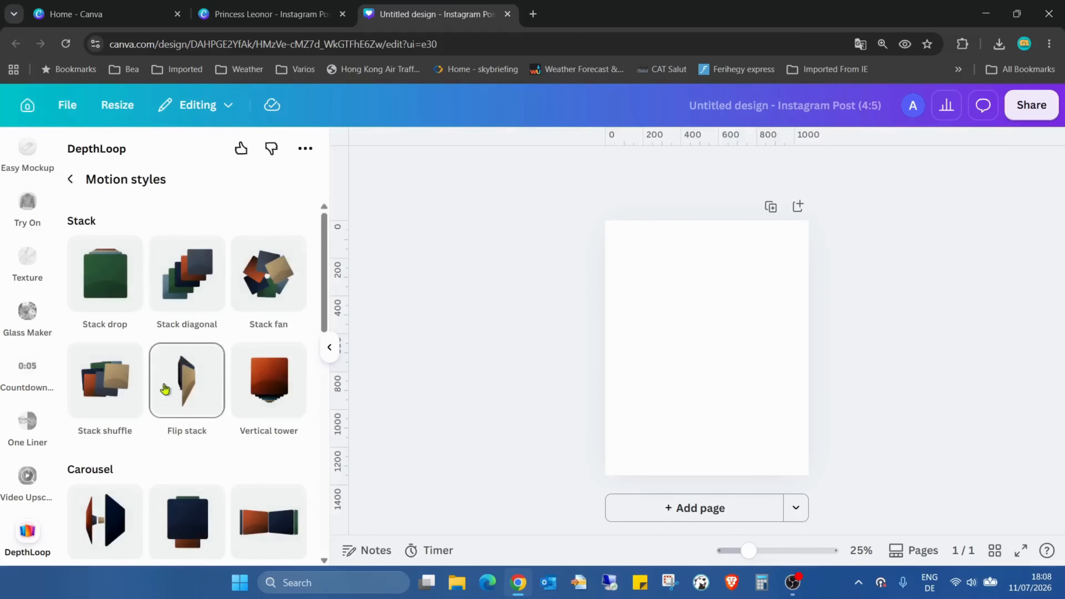
{"action": "scroll", "coordinate": [223, 332], "scroll_direction": "down", "scroll_amount": 4}
{"action": "scroll", "coordinate": [212, 361], "scroll_direction": "down", "scroll_amount": 3}
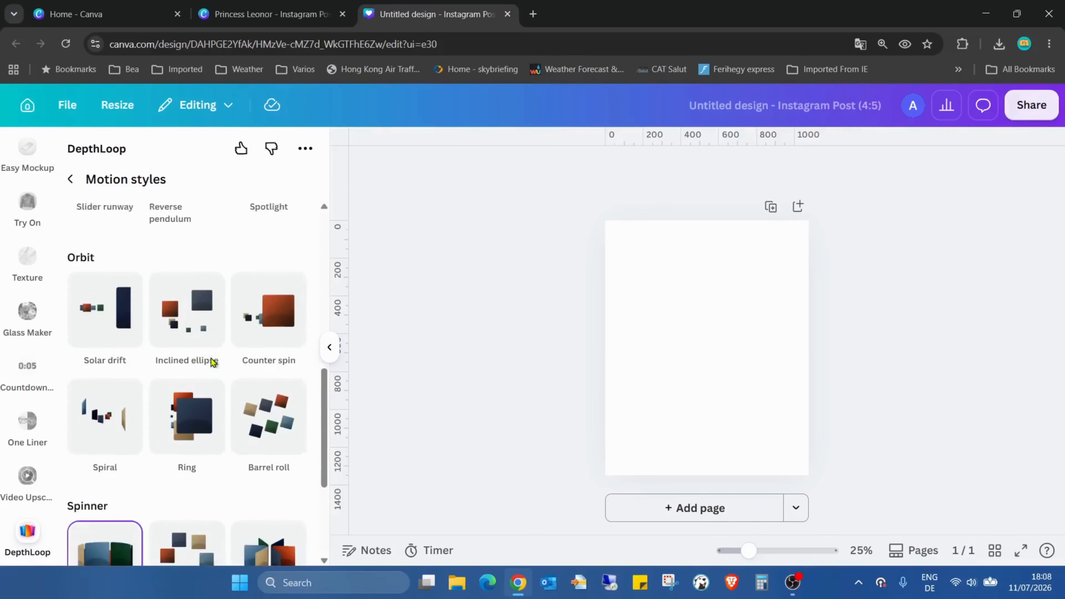
{"action": "left_click", "coordinate": [199, 401]}
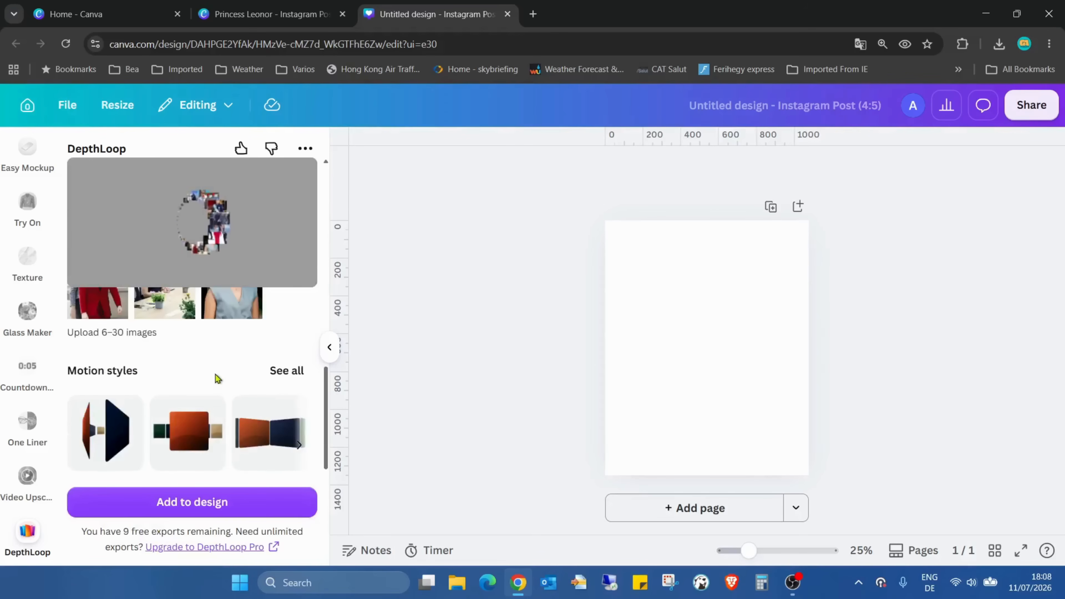
- Browse the full list of motion styles and apply Stage spotlight from the Carousel group
{"action": "left_click", "coordinate": [293, 370]}
{"action": "scroll", "coordinate": [279, 334], "scroll_direction": "down", "scroll_amount": 4}
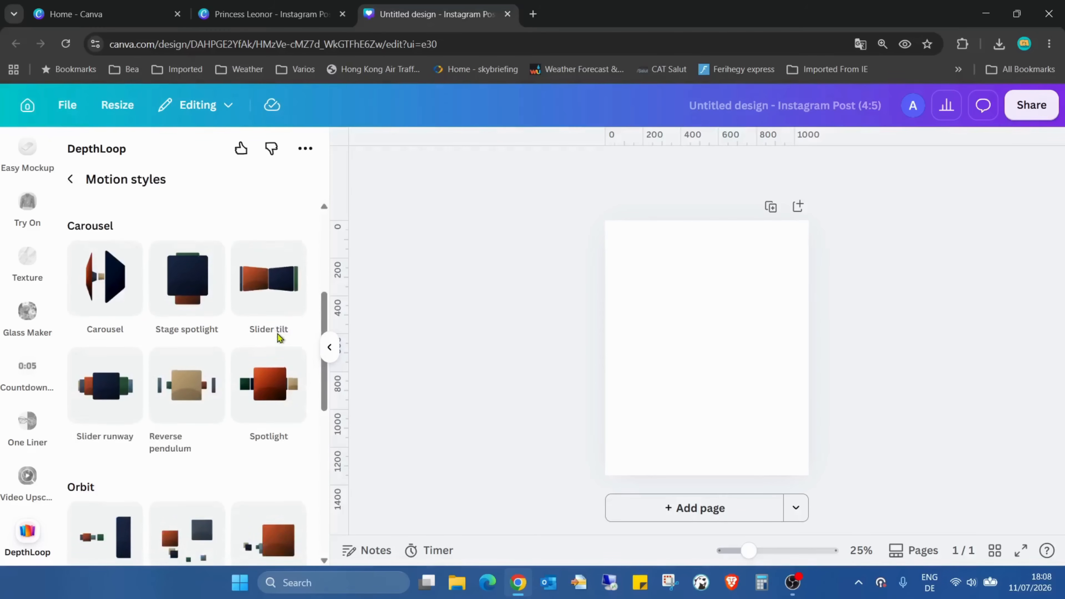
{"action": "scroll", "coordinate": [271, 306], "scroll_direction": "down", "scroll_amount": 6}
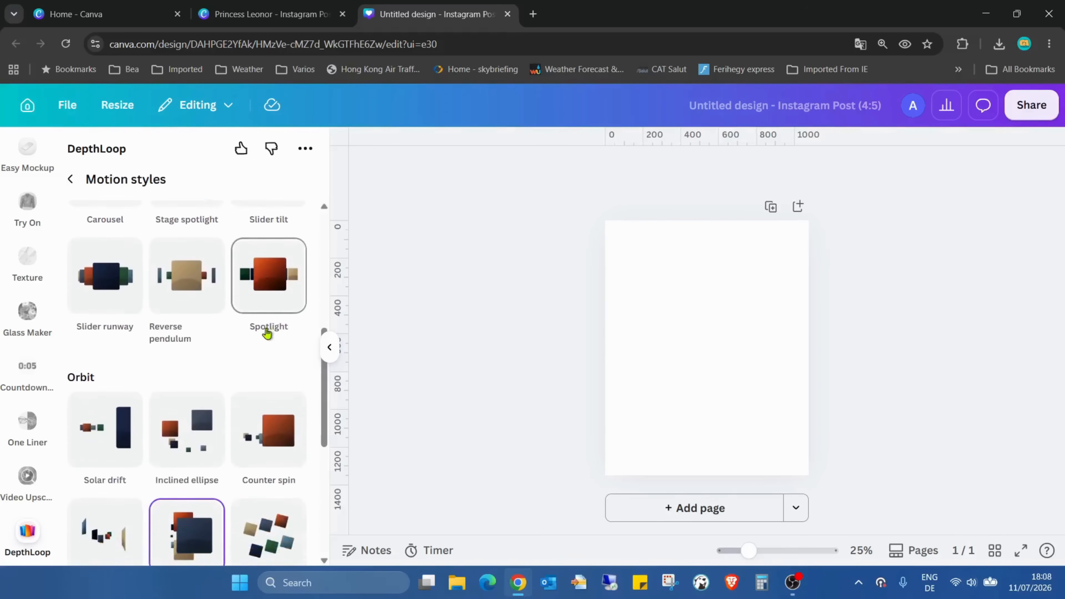
{"action": "scroll", "coordinate": [266, 333], "scroll_direction": "down", "scroll_amount": 2}
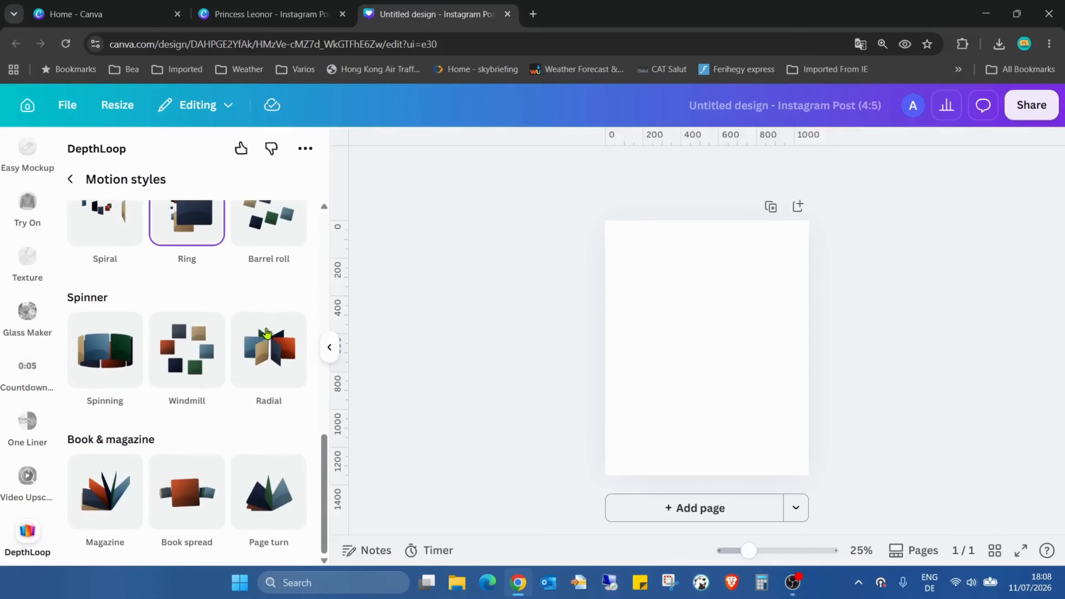
{"action": "scroll", "coordinate": [266, 333], "scroll_direction": "up", "scroll_amount": 12}
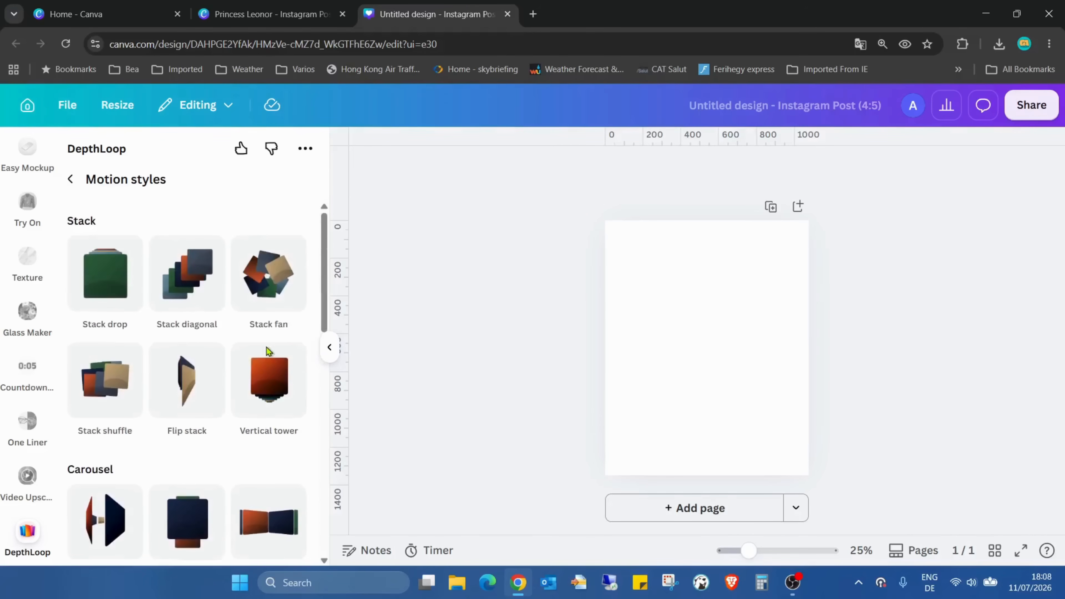
{"action": "scroll", "coordinate": [209, 329], "scroll_direction": "down", "scroll_amount": 1}
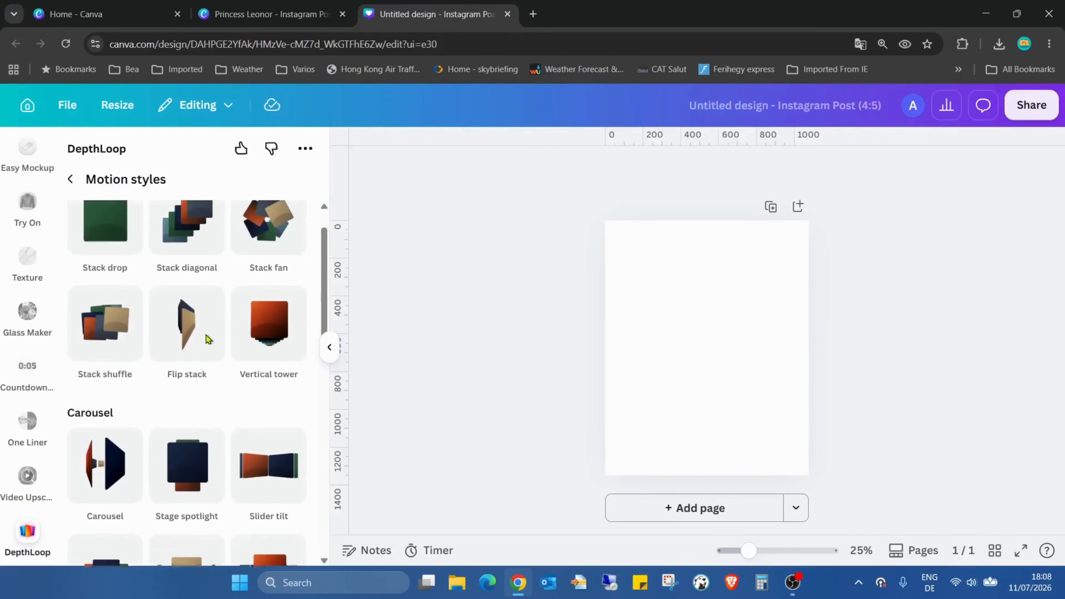
{"action": "scroll", "coordinate": [208, 338], "scroll_direction": "up", "scroll_amount": 1}
{"action": "scroll", "coordinate": [226, 376], "scroll_direction": "down", "scroll_amount": 5}
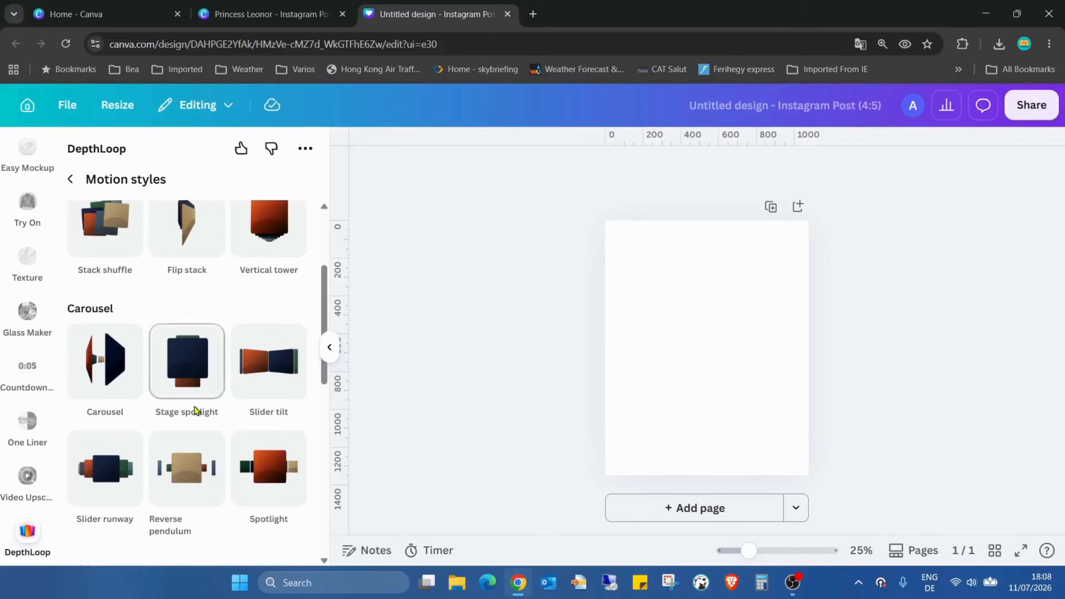
{"action": "left_click", "coordinate": [186, 376]}
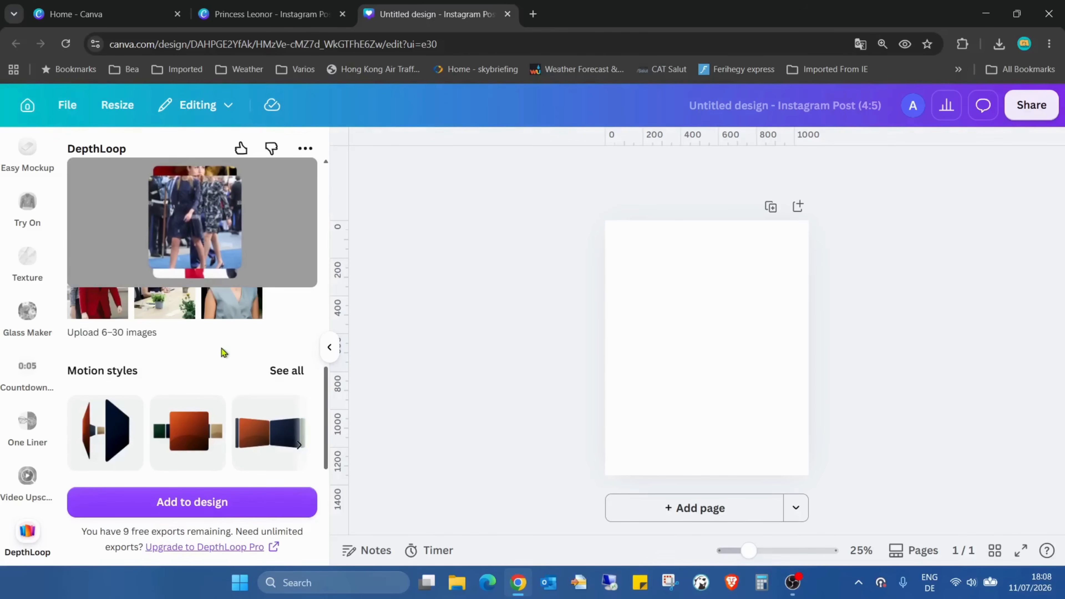
- Try the Slide motion transition, settle on Zoom instead, and set the transition duration to 1
{"action": "scroll", "coordinate": [292, 386], "scroll_direction": "down", "scroll_amount": 2}
{"action": "scroll", "coordinate": [292, 386], "scroll_direction": "down", "scroll_amount": 2}
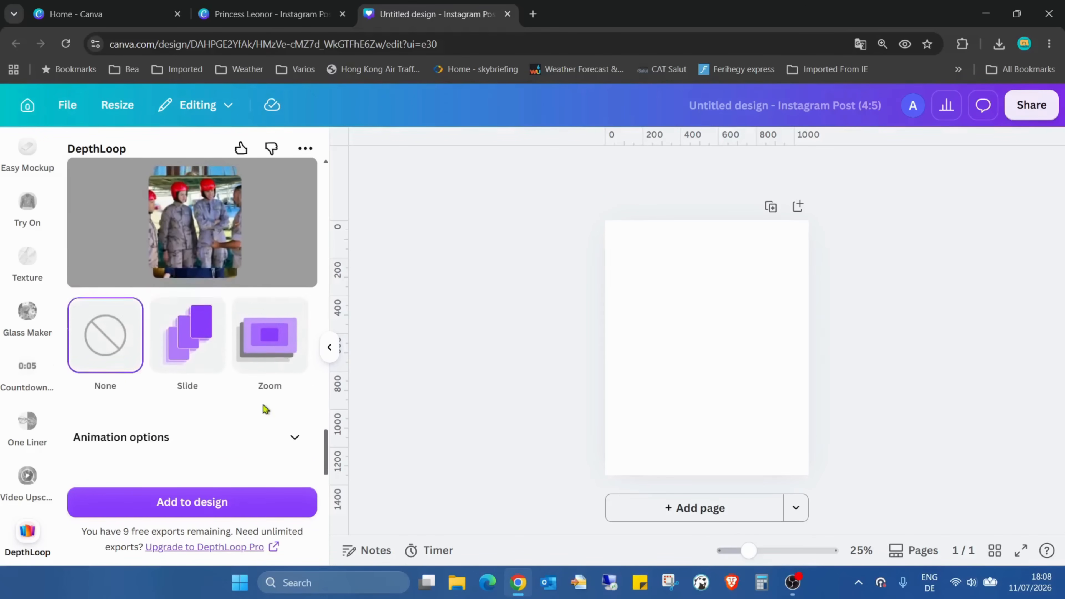
{"action": "scroll", "coordinate": [280, 375], "scroll_direction": "down", "scroll_amount": 1}
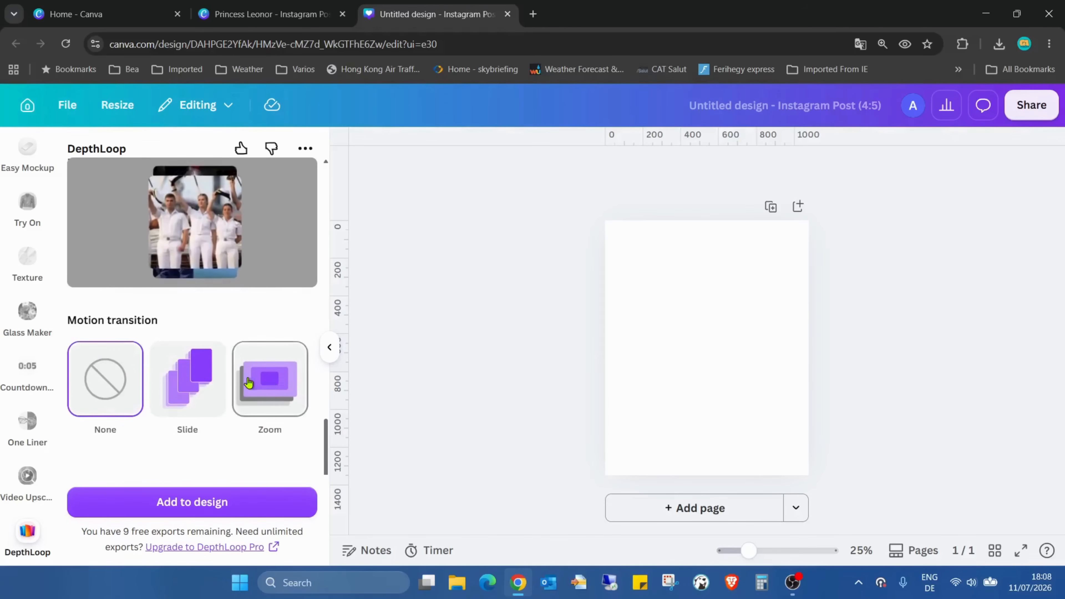
{"action": "left_click", "coordinate": [196, 379]}
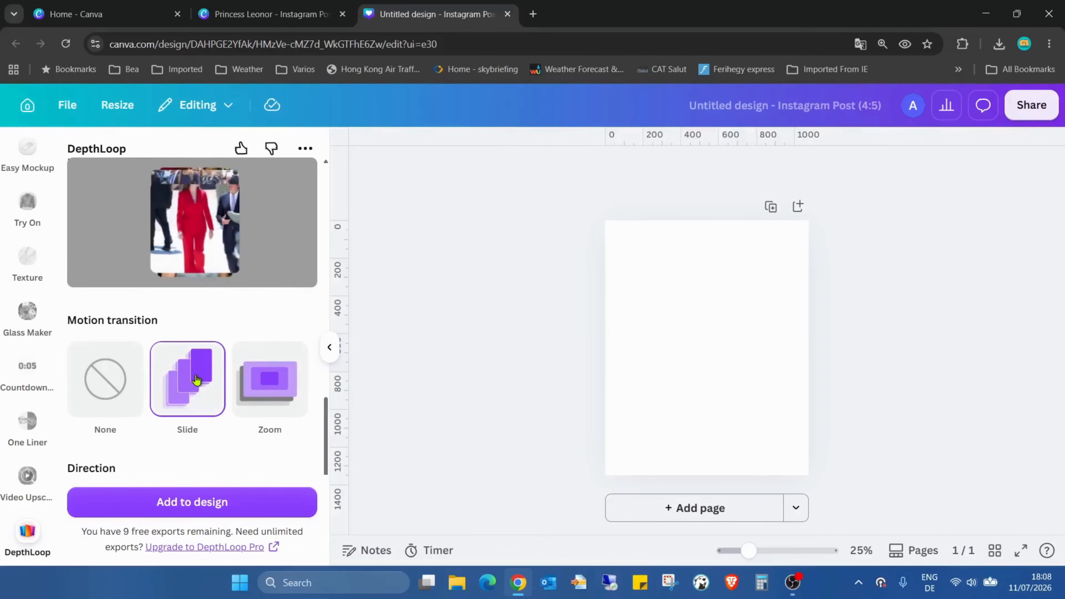
{"action": "left_click", "coordinate": [272, 375]}
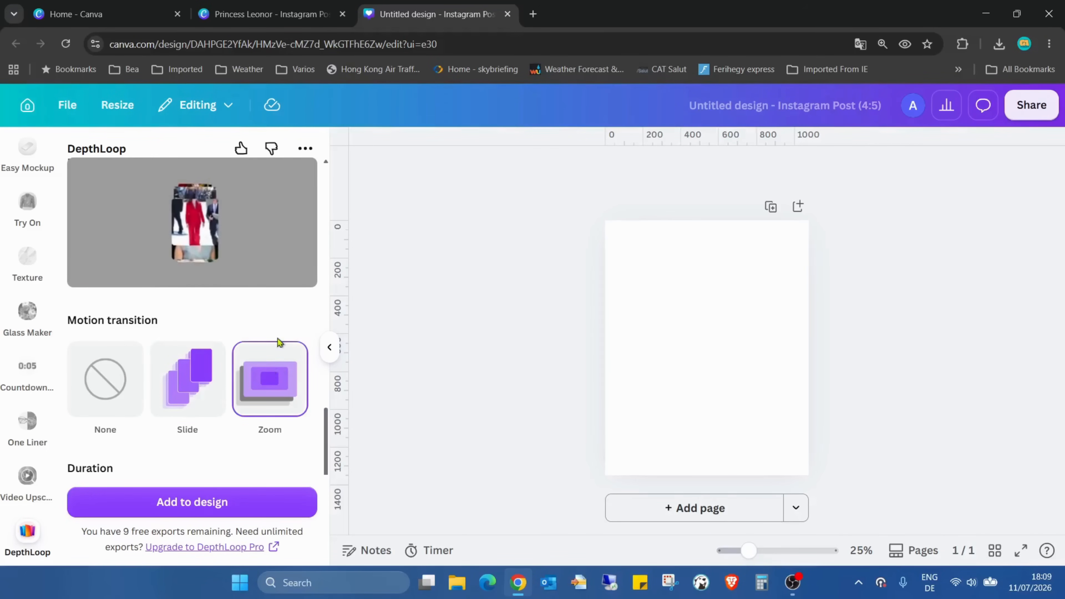
{"action": "scroll", "coordinate": [295, 312], "scroll_direction": "down", "scroll_amount": 3}
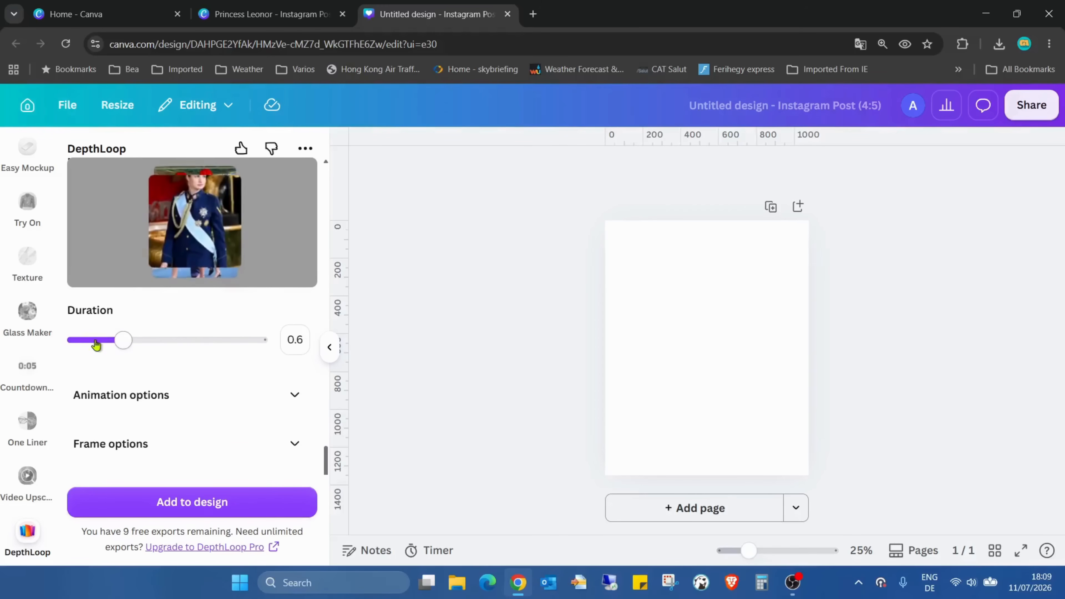
{"action": "left_click_drag", "start_coordinate": [123, 340], "coordinate": [165, 344]}
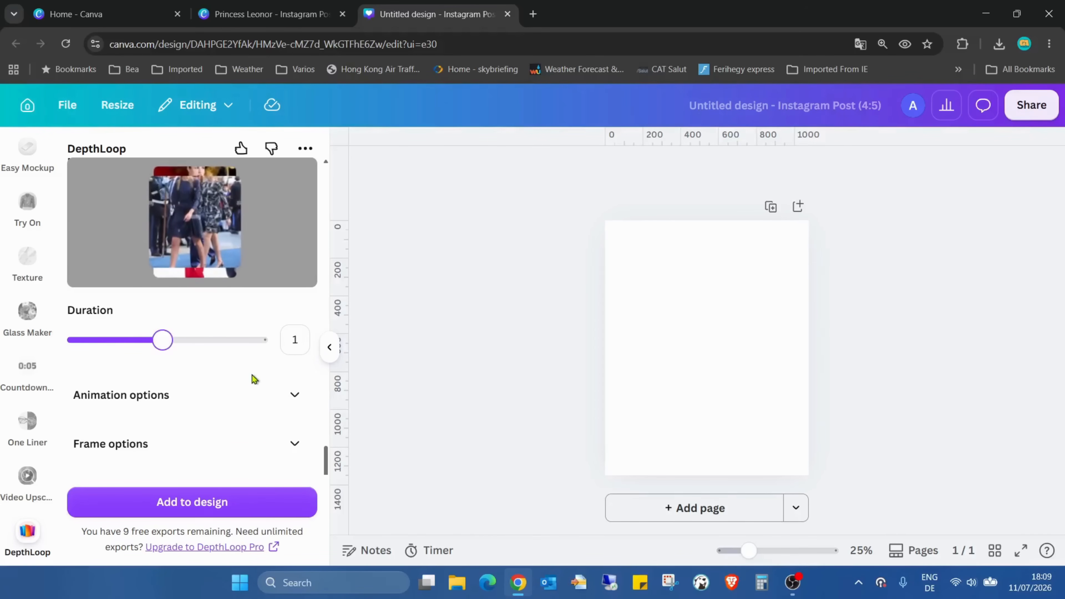
- Set the speed of the photo animation to 0.5 in the animation options
{"action": "left_click", "coordinate": [297, 401]}
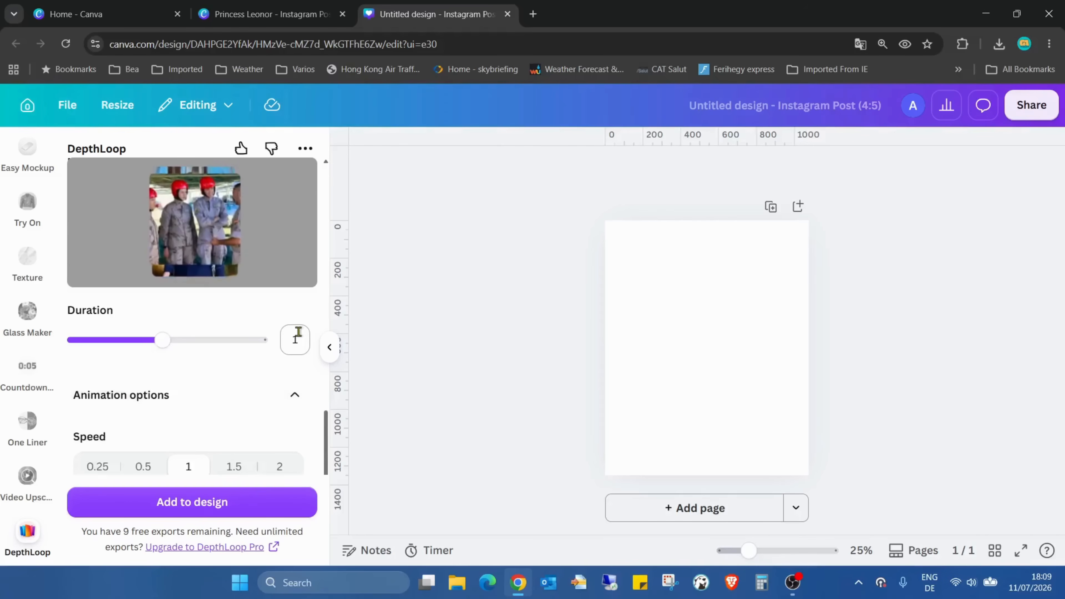
{"action": "scroll", "coordinate": [279, 357], "scroll_direction": "down", "scroll_amount": 1}
{"action": "left_click", "coordinate": [142, 408]}
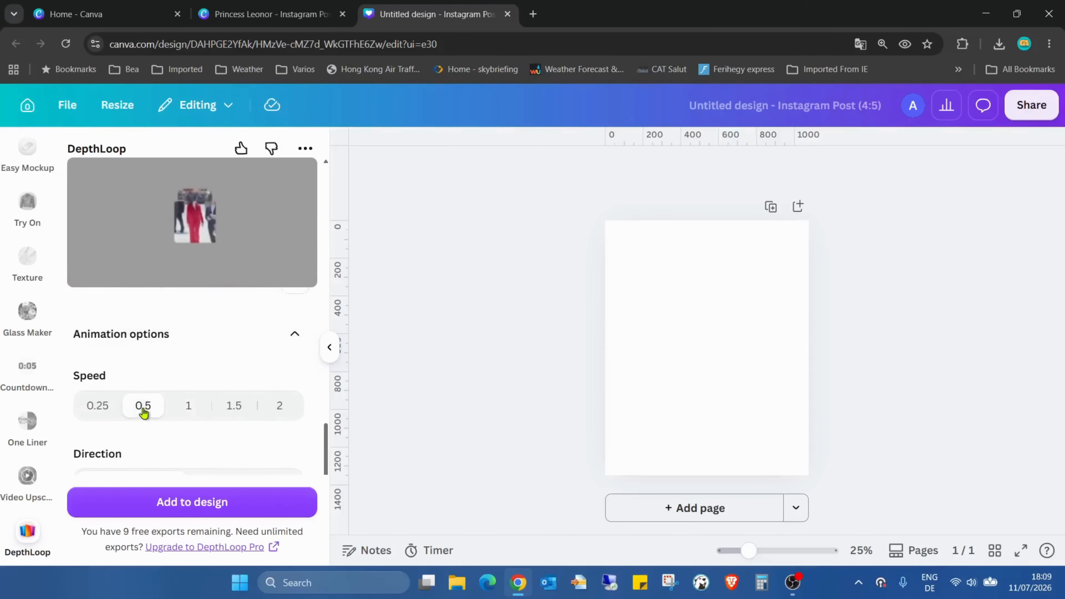
{"action": "scroll", "coordinate": [216, 362], "scroll_direction": "down", "scroll_amount": 3}
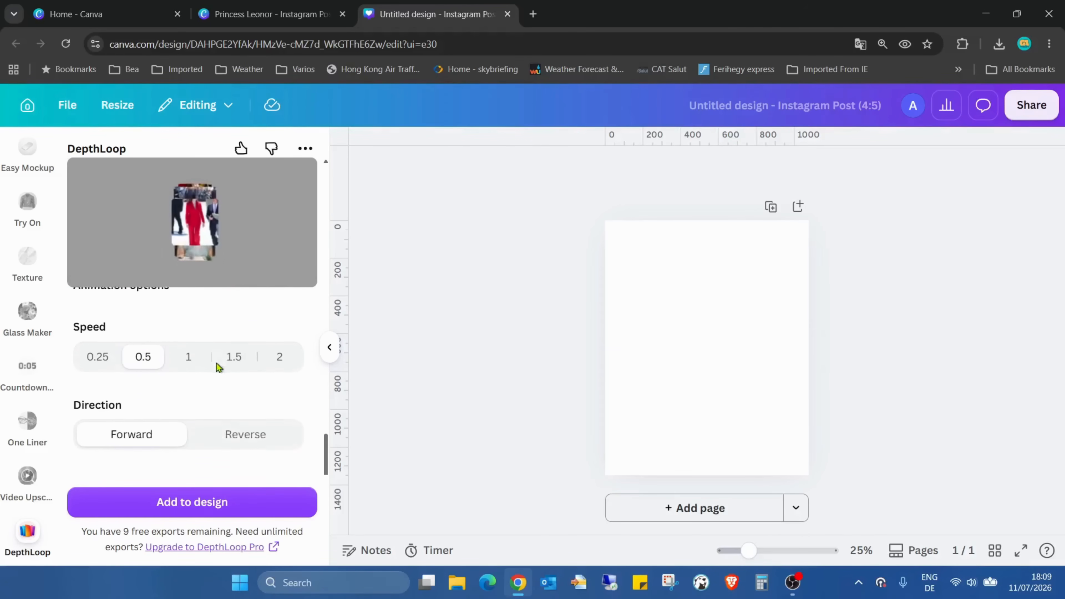
{"action": "scroll", "coordinate": [252, 379], "scroll_direction": "down", "scroll_amount": 3}
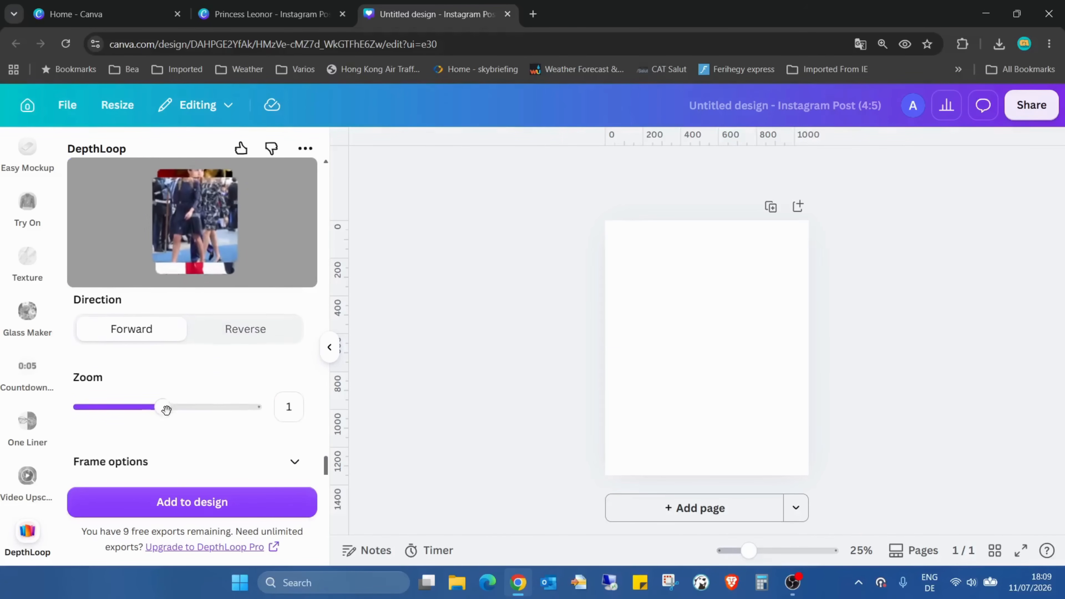
- Review the frame options, try the Neon frame design, and apply the Polaroid design to the photos
{"action": "left_click", "coordinate": [297, 390]}
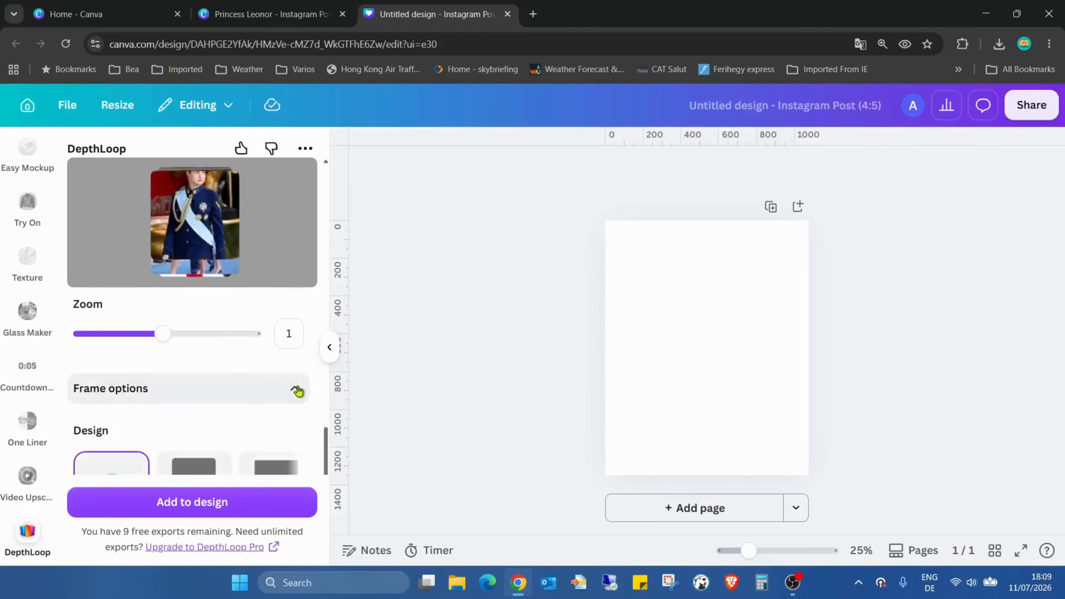
{"action": "scroll", "coordinate": [272, 375], "scroll_direction": "down", "scroll_amount": 1}
{"action": "scroll", "coordinate": [270, 377], "scroll_direction": "down", "scroll_amount": 1}
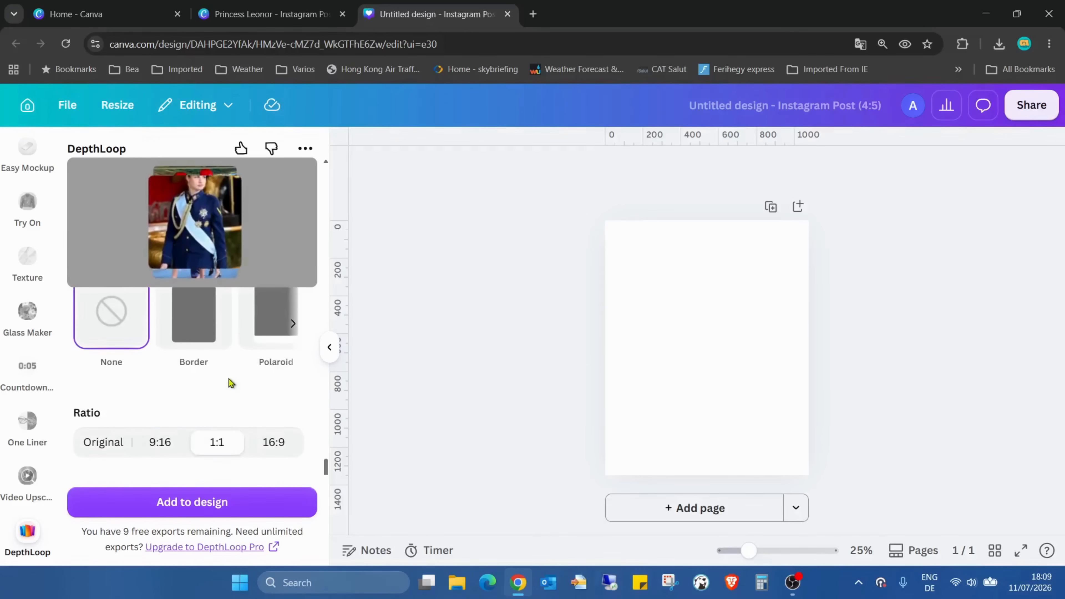
{"action": "scroll", "coordinate": [271, 326], "scroll_direction": "right", "scroll_amount": 2}
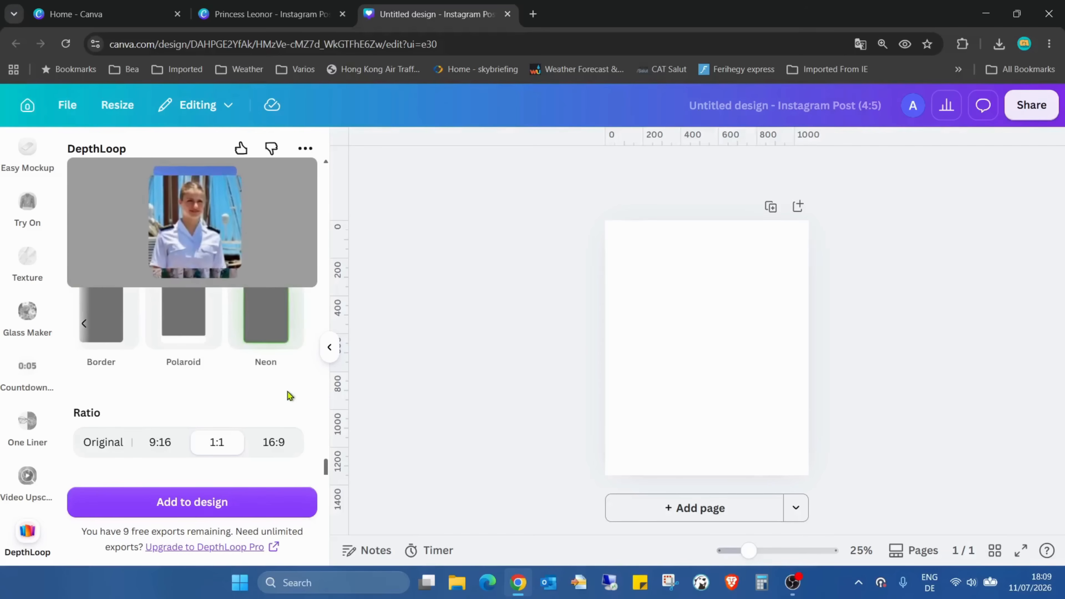
{"action": "scroll", "coordinate": [287, 391], "scroll_direction": "down", "scroll_amount": 3}
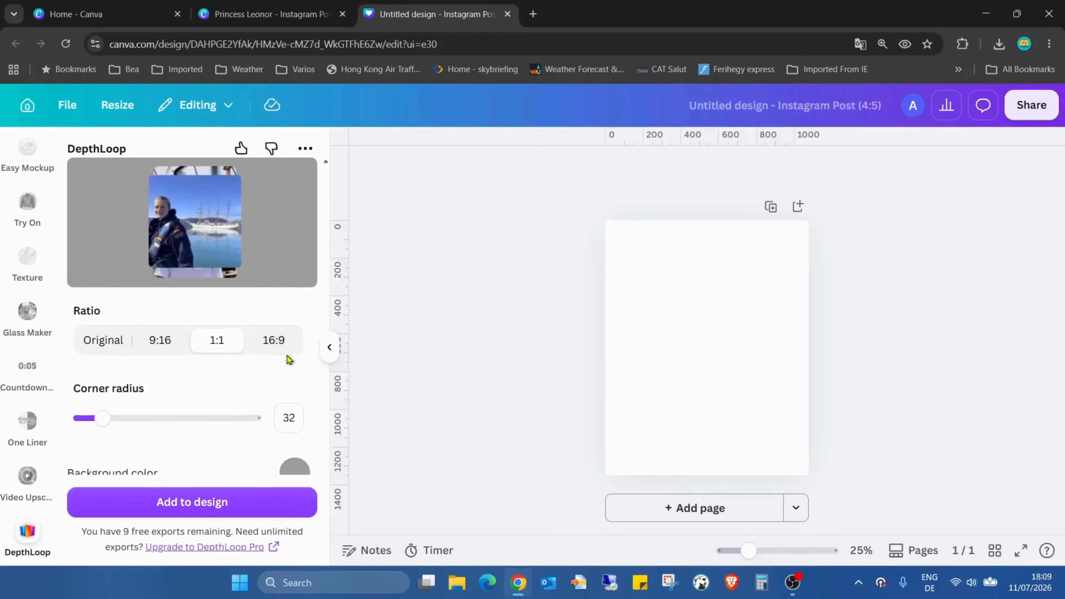
{"action": "scroll", "coordinate": [264, 390], "scroll_direction": "down", "scroll_amount": 1}
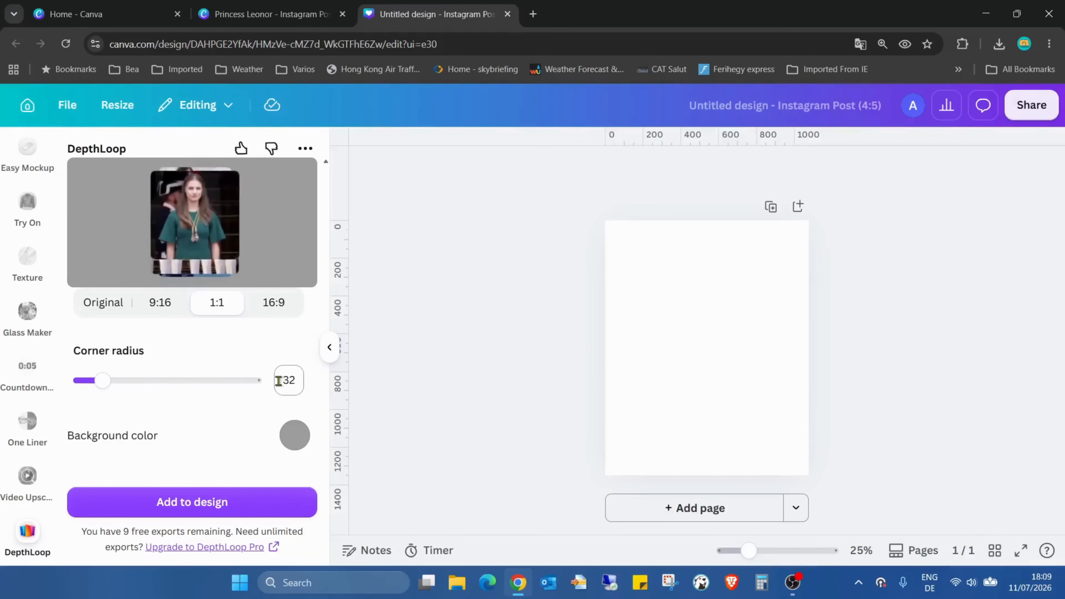
{"action": "scroll", "coordinate": [277, 386], "scroll_direction": "up", "scroll_amount": 5}
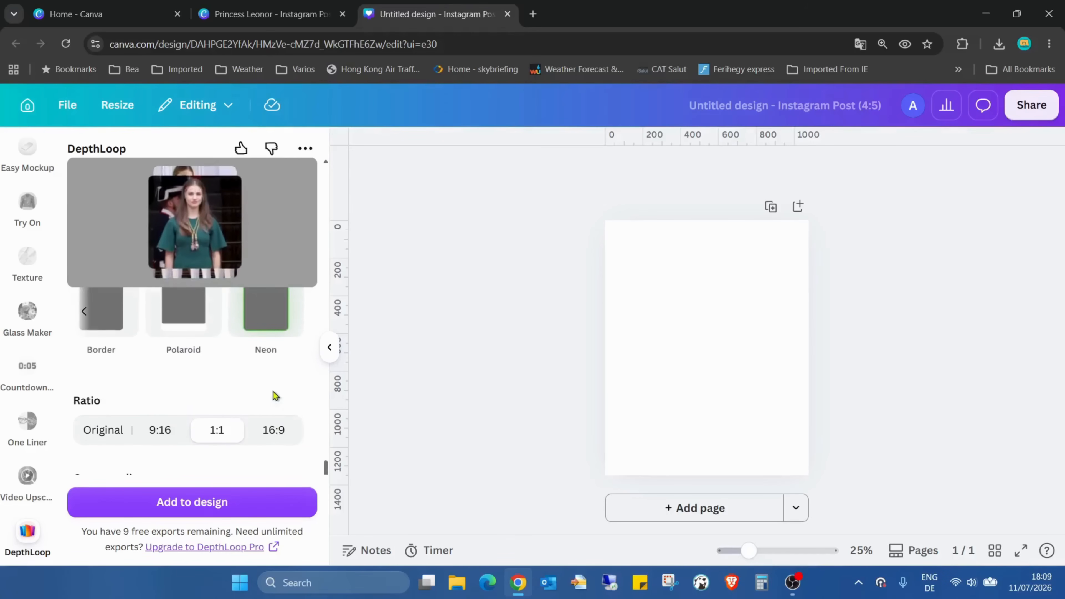
{"action": "left_click", "coordinate": [262, 395]}
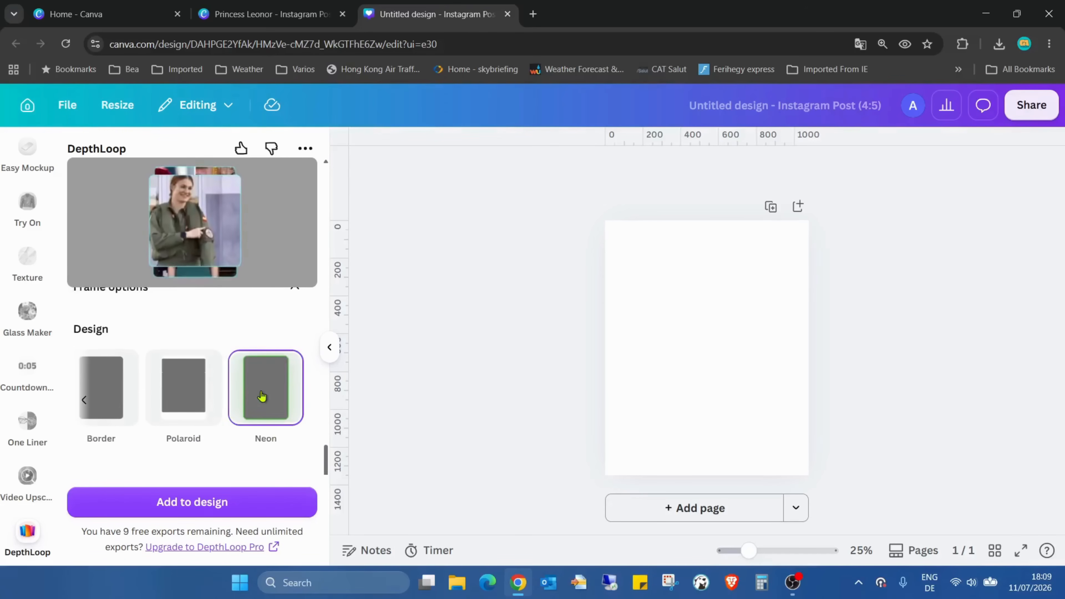
{"action": "left_click", "coordinate": [184, 385]}
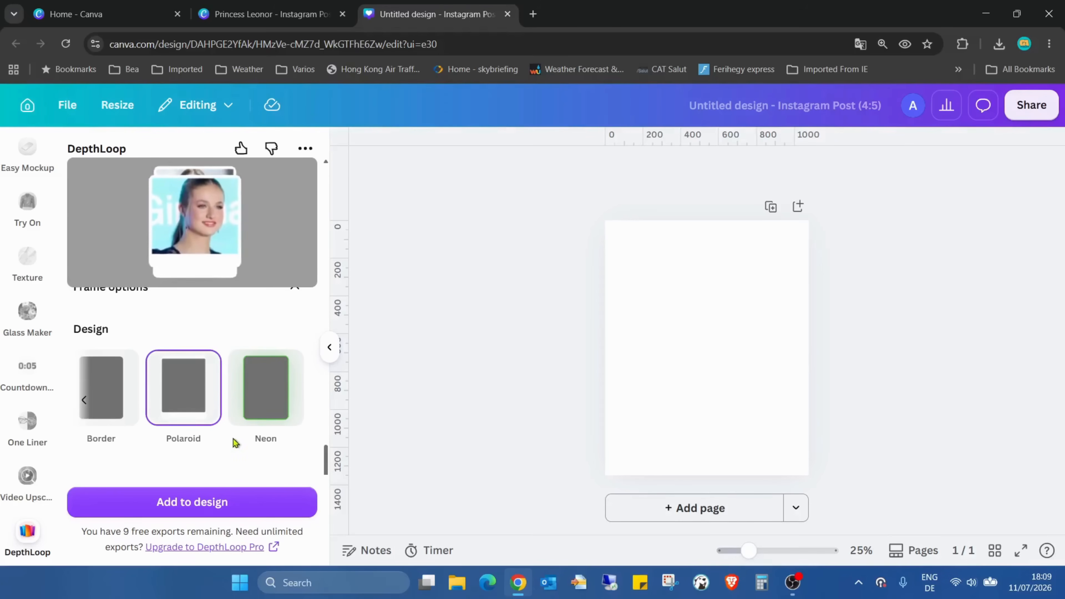
- Add the finished animation to the design and enlarge it to span the full page width, centred vertically
{"action": "scroll", "coordinate": [234, 439], "scroll_direction": "down", "scroll_amount": 5}
{"action": "scroll", "coordinate": [234, 439], "scroll_direction": "down", "scroll_amount": 2}
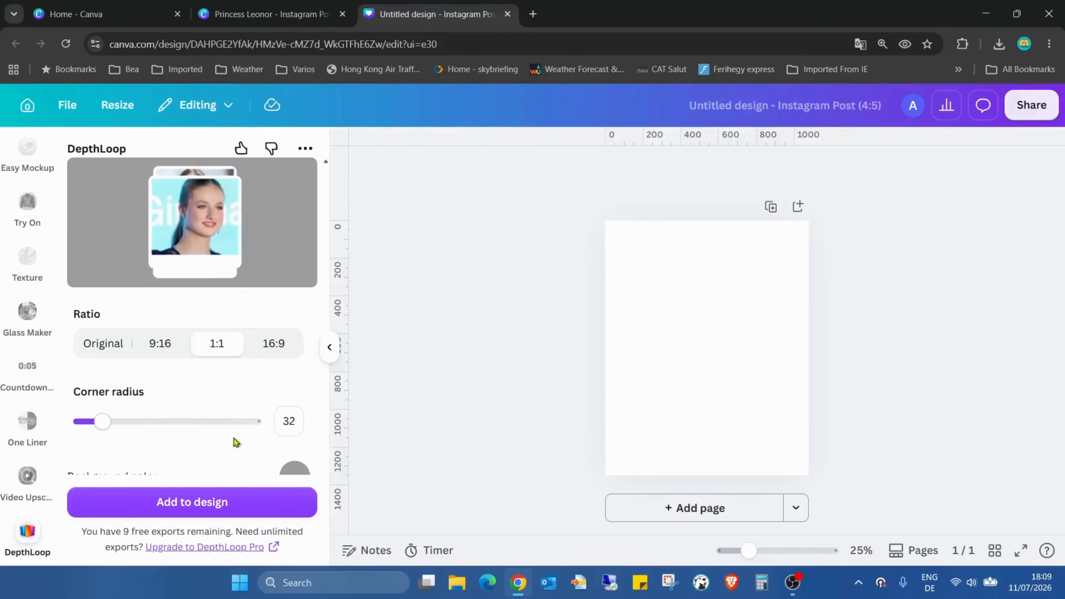
{"action": "left_click", "coordinate": [232, 503]}
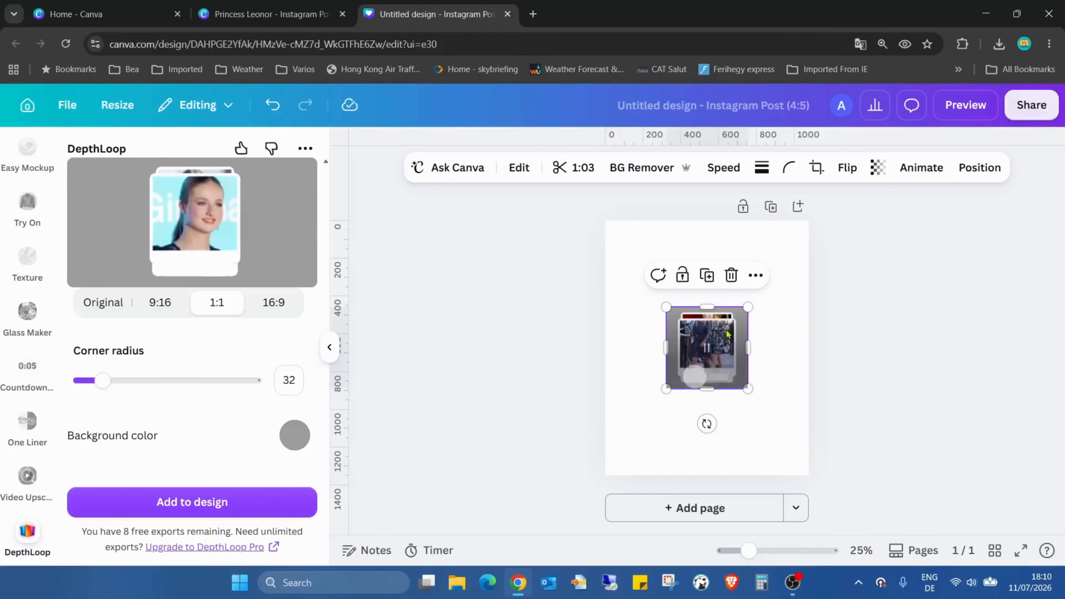
{"action": "left_click_drag", "start_coordinate": [738, 320], "coordinate": [677, 256]}
{"action": "left_click_drag", "start_coordinate": [686, 325], "coordinate": [824, 435]}
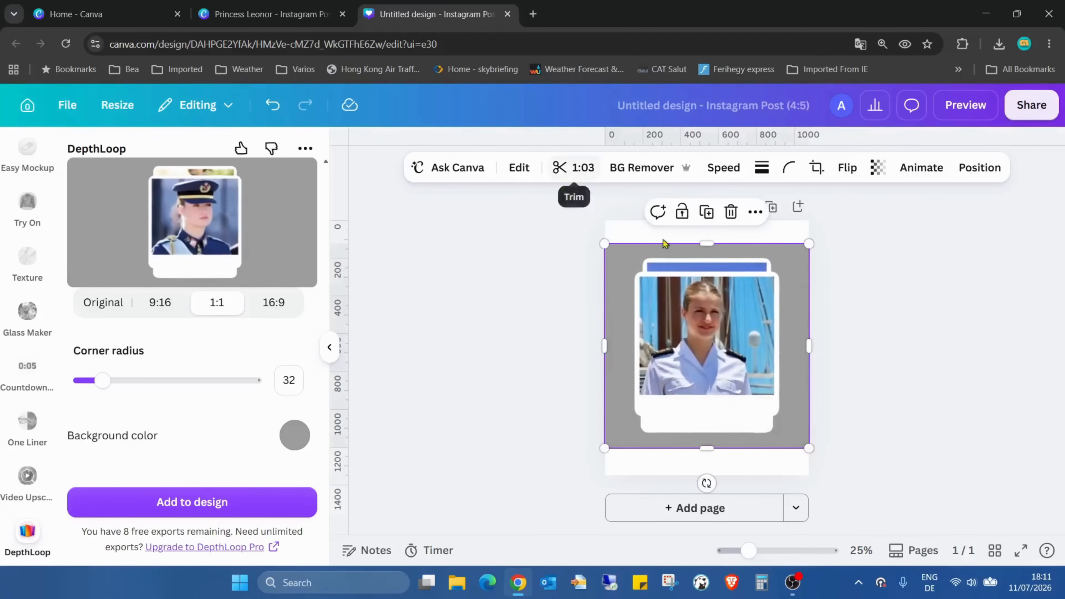
- Match the page background to the animation by sampling the grey behind its photo cards
{"action": "left_click", "coordinate": [635, 230]}
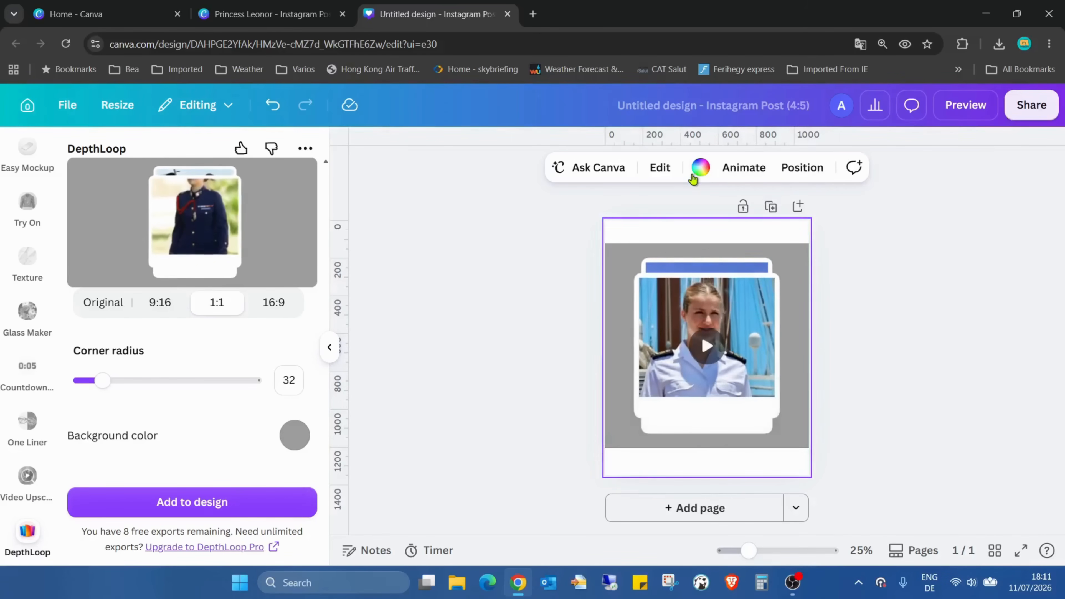
{"action": "left_click", "coordinate": [695, 175]}
{"action": "left_click", "coordinate": [117, 261]}
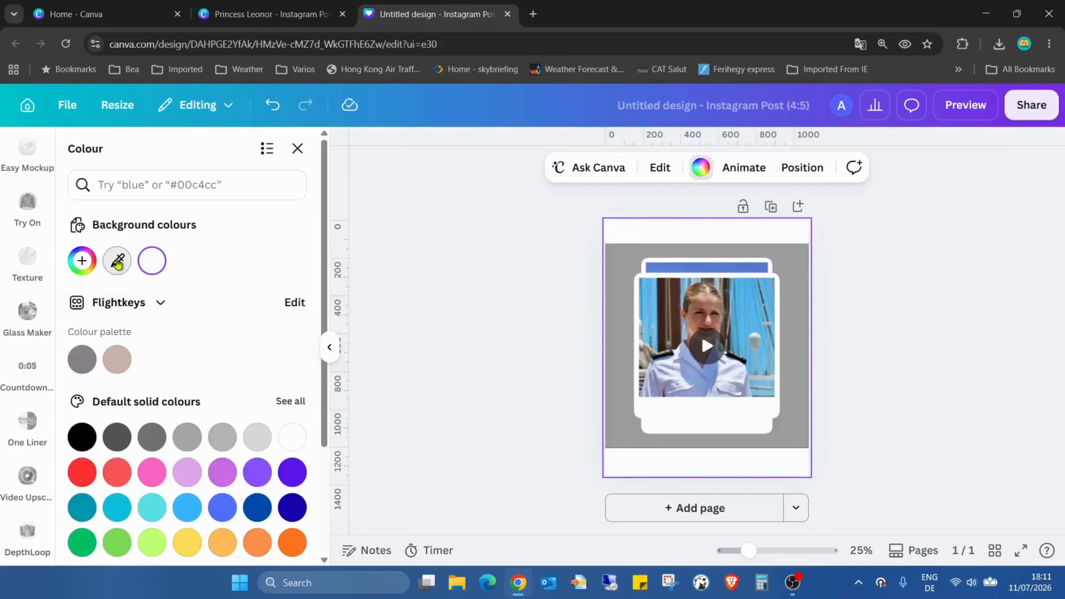
{"action": "left_click", "coordinate": [793, 267]}
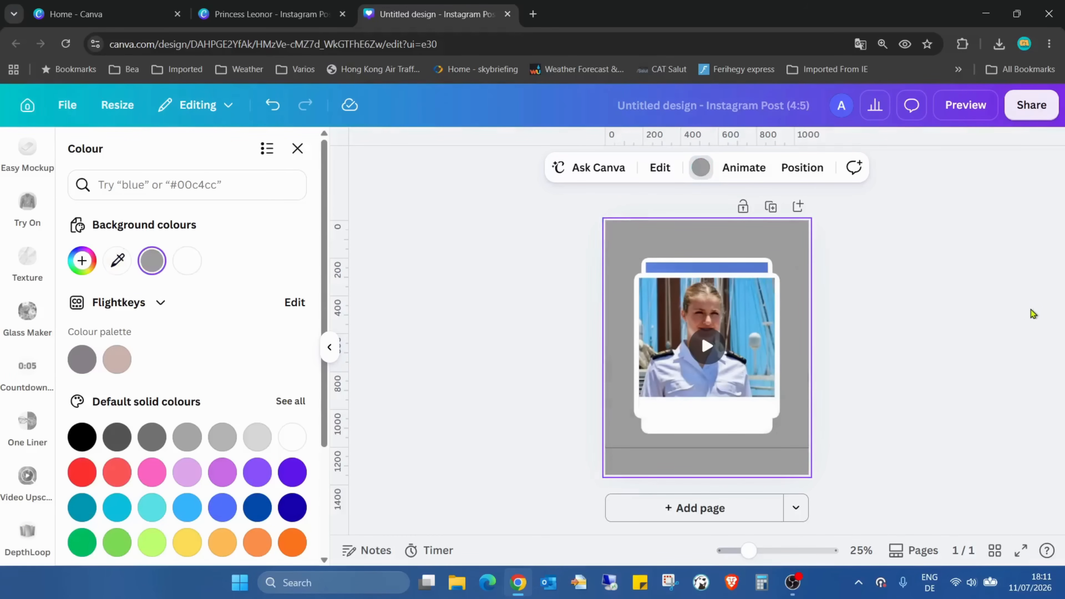
{"action": "left_click", "coordinate": [1017, 311]}
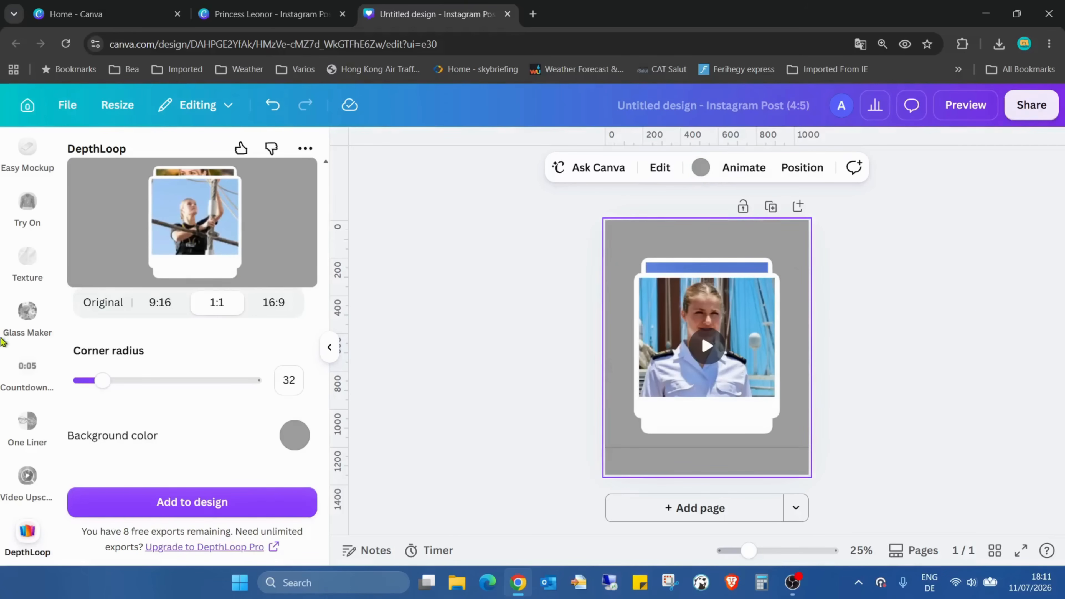
- Insert the recently used brush-stroke Spanish flag and place it small in the page's upper-left corner
{"action": "scroll", "coordinate": [30, 350], "scroll_direction": "up", "scroll_amount": 4}
{"action": "scroll", "coordinate": [34, 357], "scroll_direction": "up", "scroll_amount": 10}
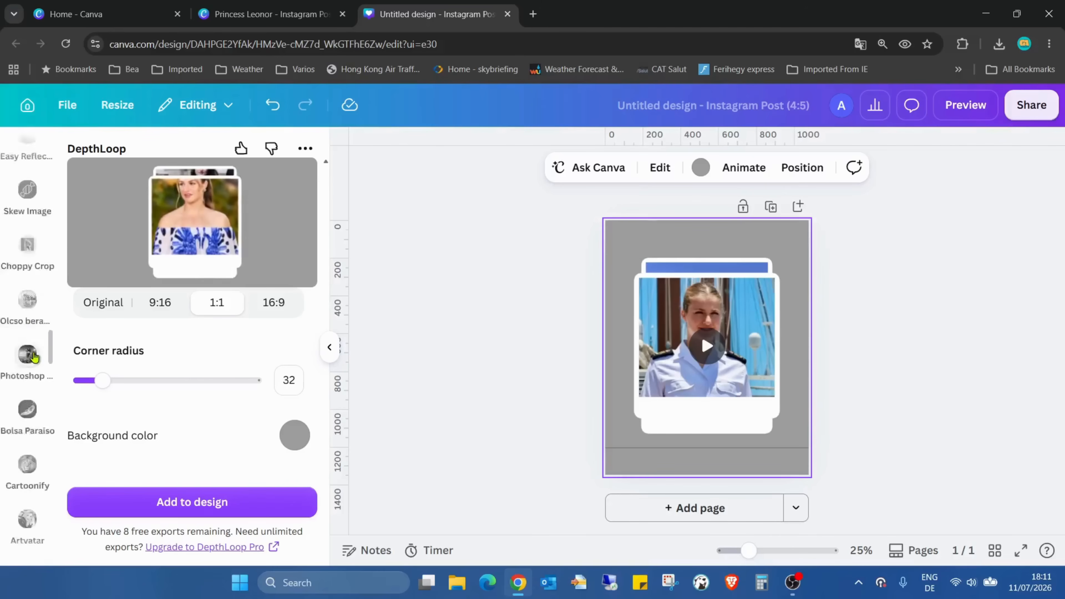
{"action": "scroll", "coordinate": [35, 357], "scroll_direction": "up", "scroll_amount": 10}
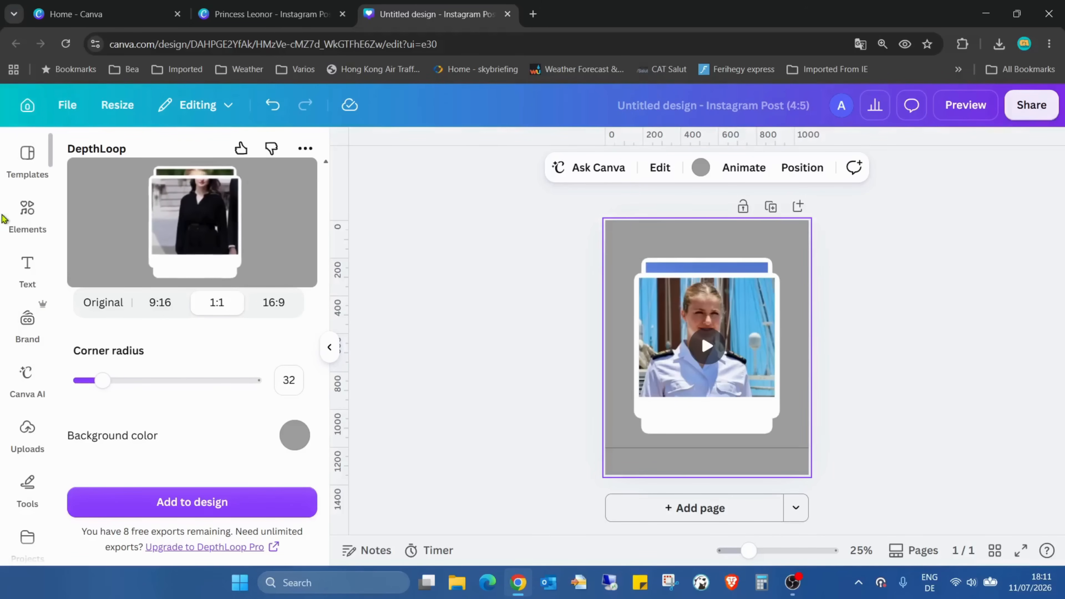
{"action": "left_click", "coordinate": [15, 214]}
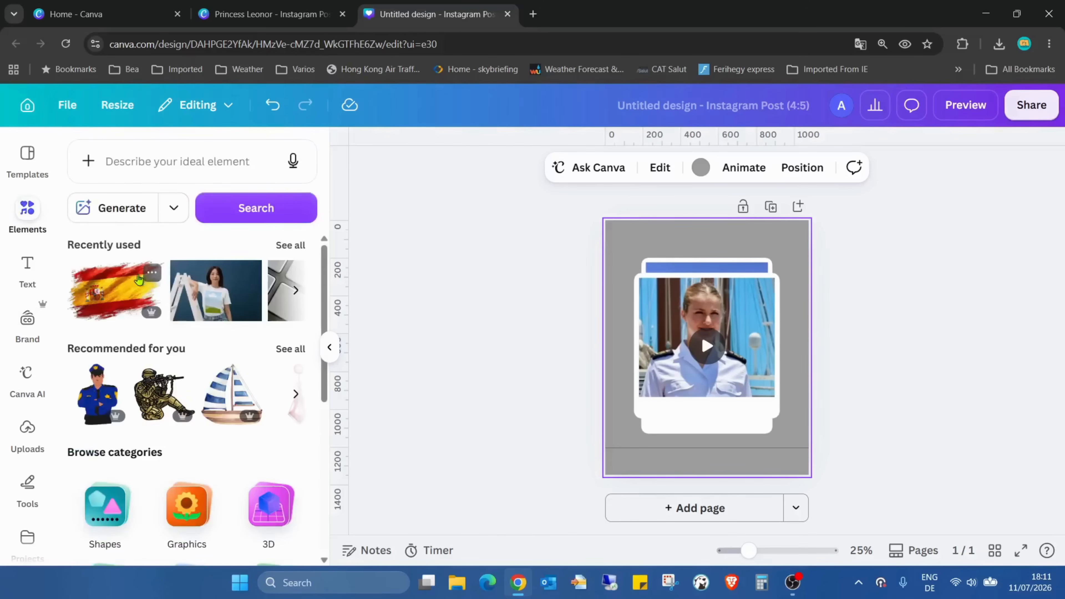
{"action": "left_click", "coordinate": [115, 290]}
{"action": "left_click_drag", "start_coordinate": [779, 393], "coordinate": [660, 257]}
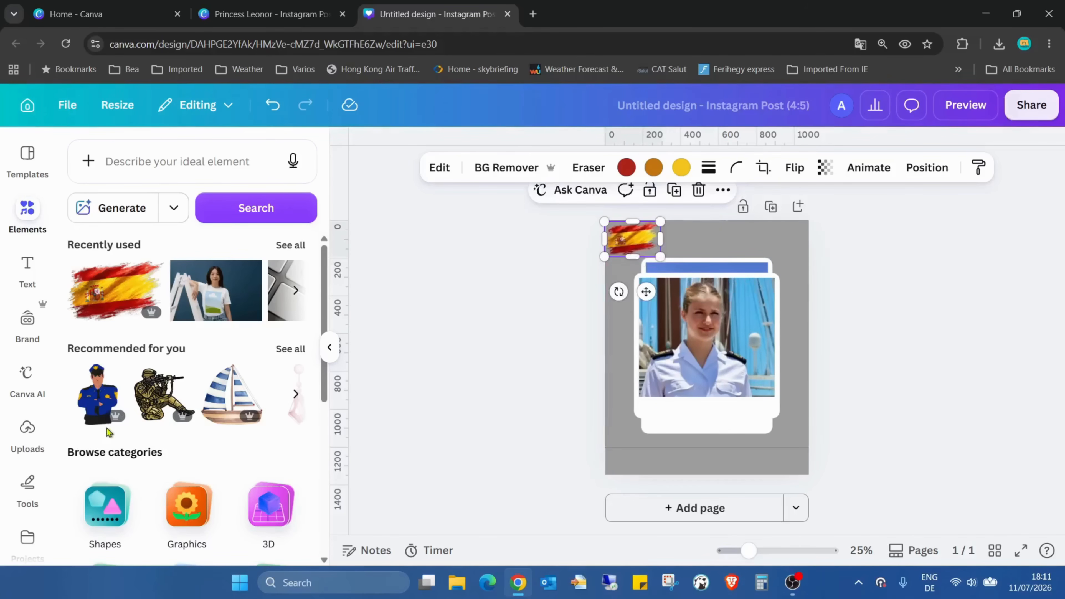
- Add a heading reading "Princess Leonor" on two lines, correcting the missing letter in the first word
{"action": "left_click", "coordinate": [34, 275]}
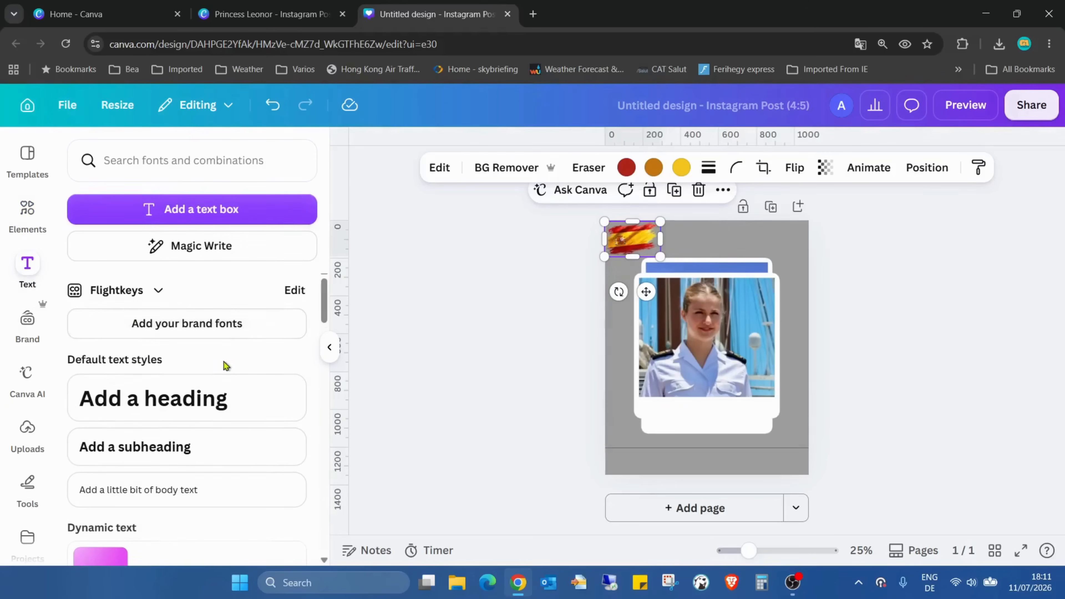
{"action": "left_click", "coordinate": [235, 412]}
{"action": "type", "text": "Priness"}
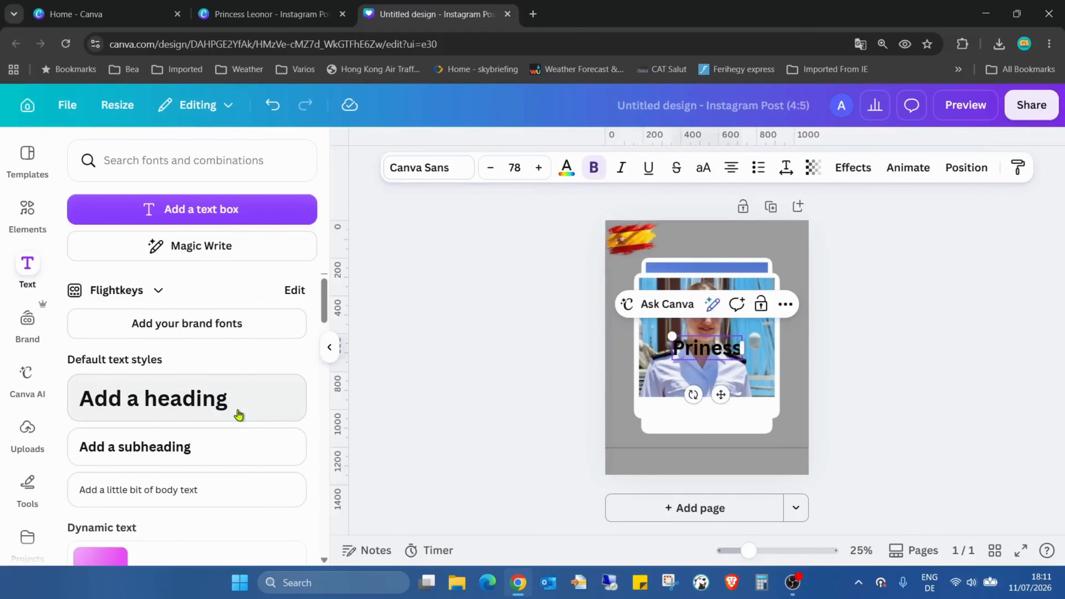
{"action": "key", "text": "Return"}
{"action": "type", "text": "Leonor"}
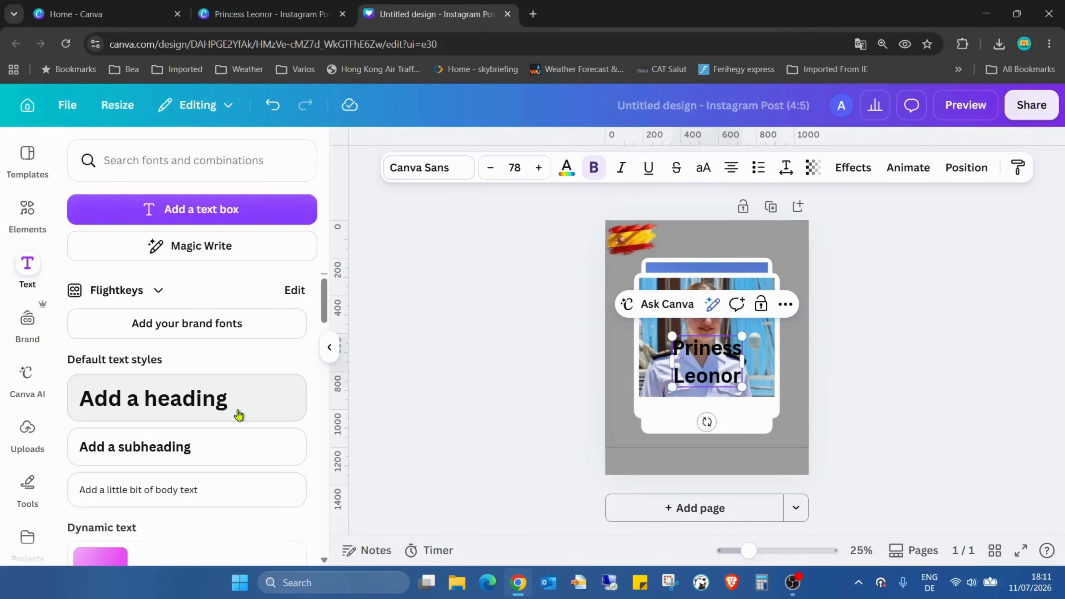
{"action": "left_click_drag", "start_coordinate": [741, 553], "coordinate": [764, 550]}
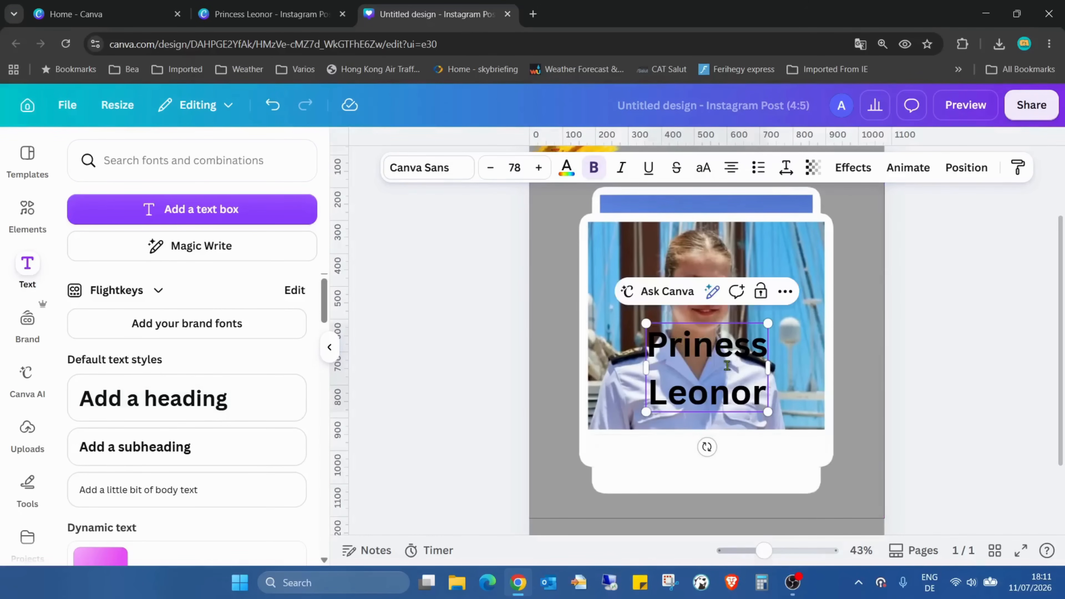
{"action": "type", "text": "c"}
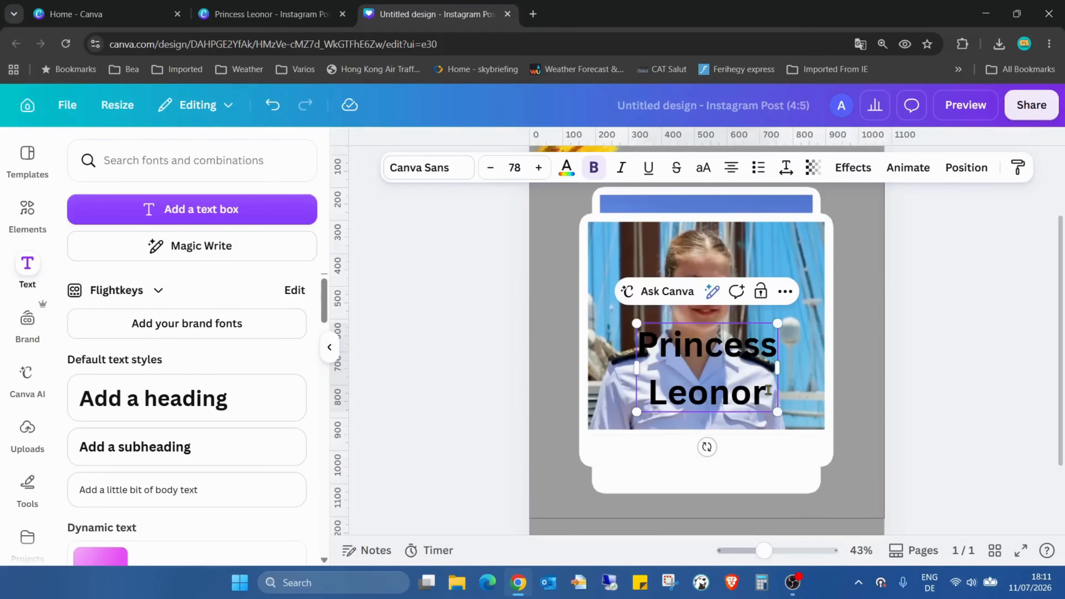
- Set the whole "Princess Leonor" heading in the starred Pinyon Script font
{"action": "left_click_drag", "start_coordinate": [768, 390], "coordinate": [463, 181]}
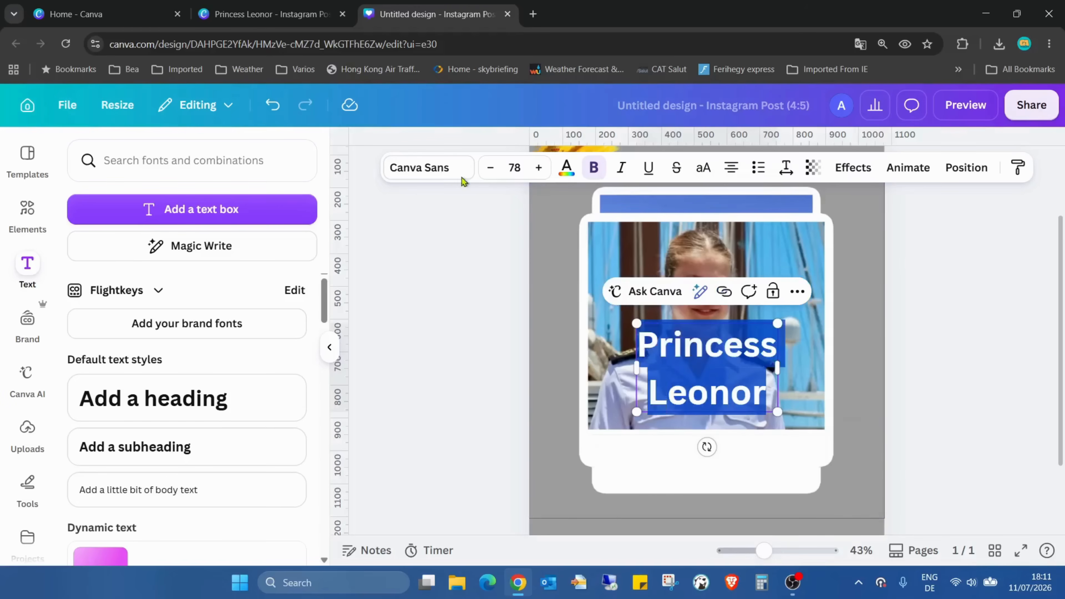
{"action": "left_click", "coordinate": [436, 170]}
{"action": "left_click", "coordinate": [179, 330]}
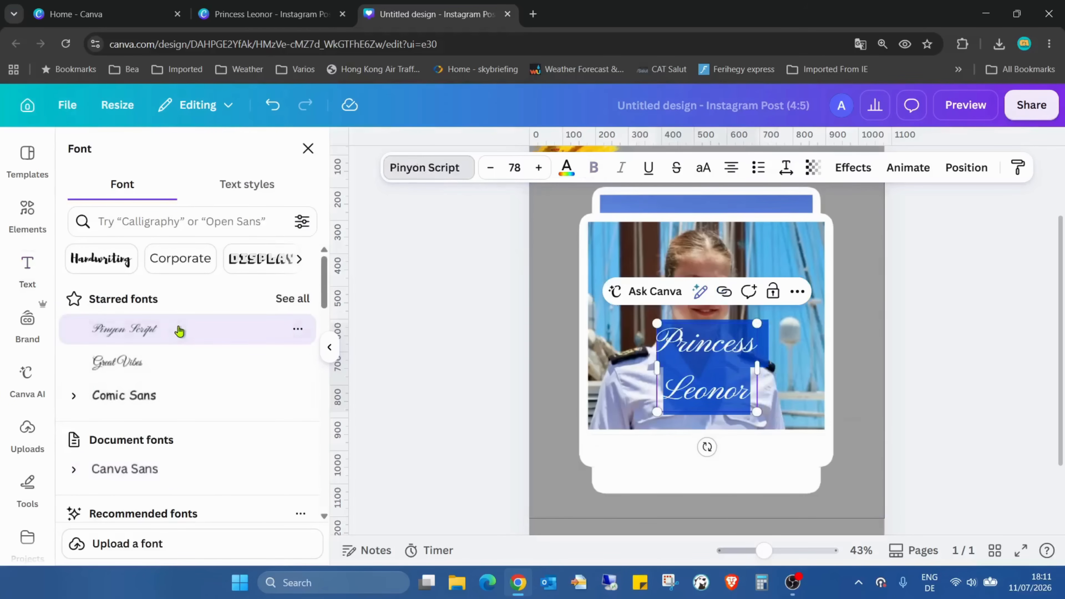
- Colour the heading with the bright red from the flag's photo colours and tighten its line spacing
{"action": "left_click", "coordinate": [566, 168]}
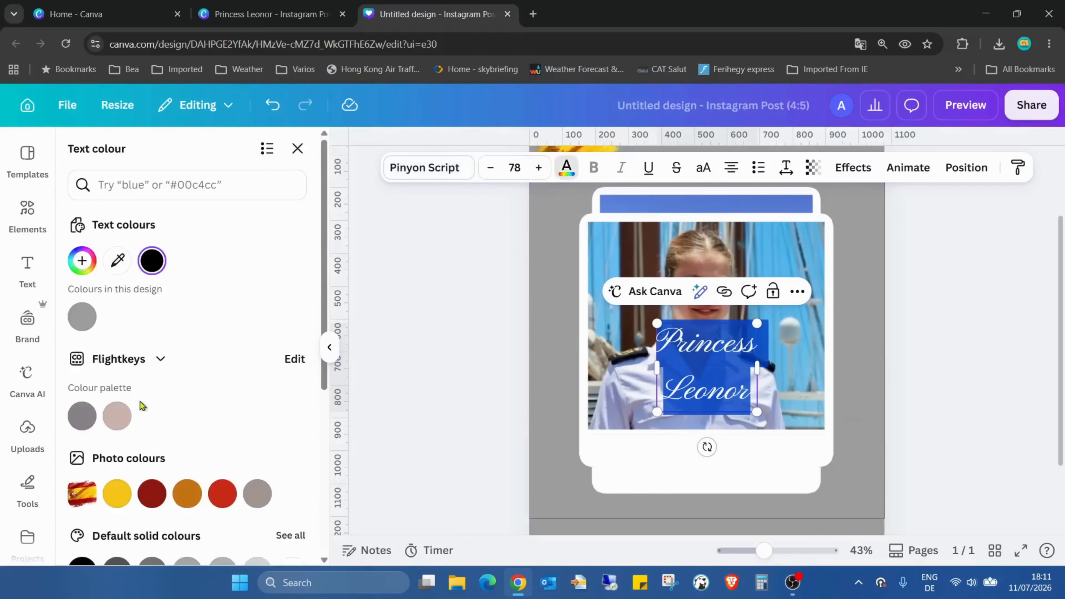
{"action": "scroll", "coordinate": [143, 406], "scroll_direction": "down", "scroll_amount": 3}
{"action": "left_click", "coordinate": [224, 355]}
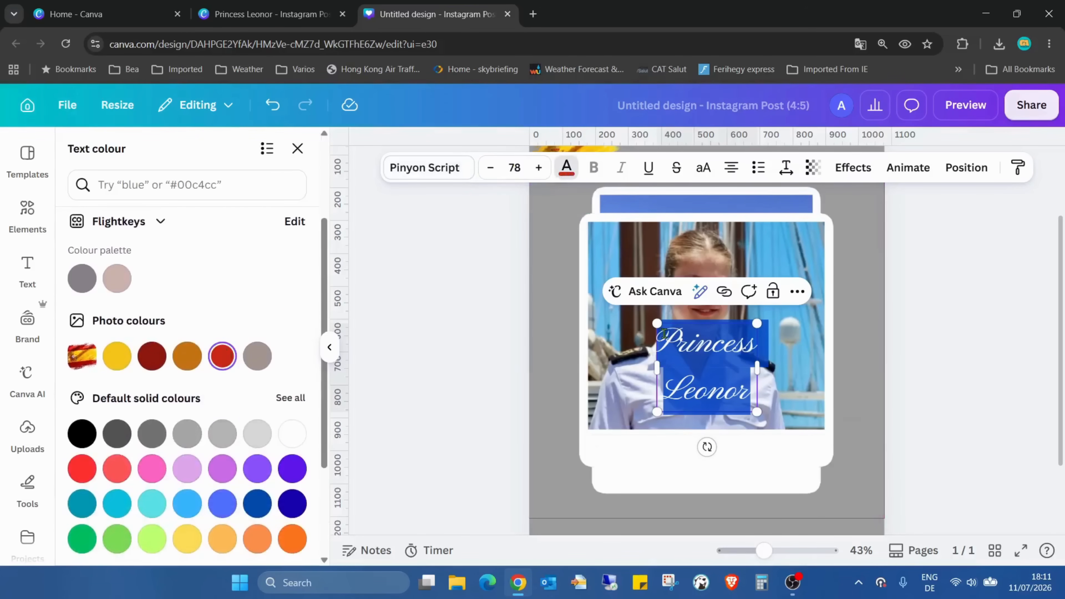
{"action": "left_click", "coordinate": [786, 167]}
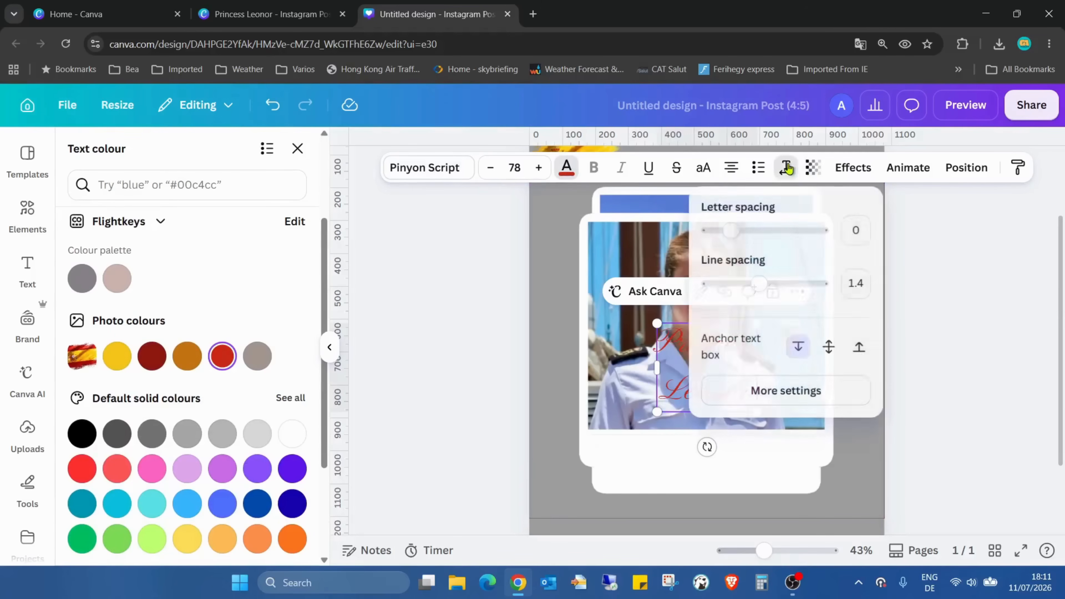
{"action": "left_click_drag", "start_coordinate": [758, 284], "coordinate": [725, 284]}
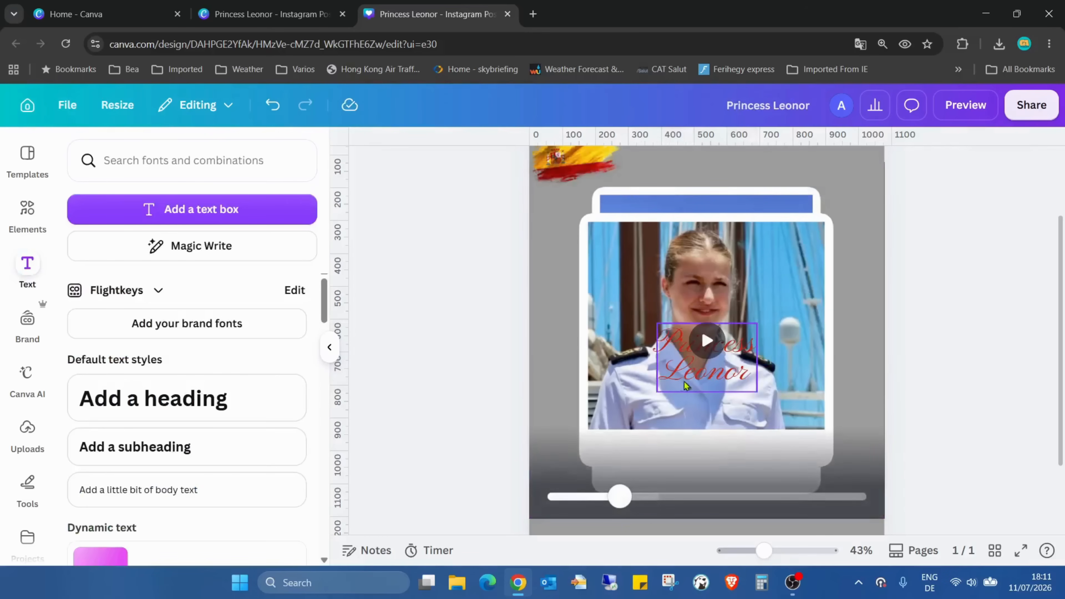
- Place the heading near the page's lower edge, enlarged to a font size of about 111 and centred horizontally on the page
{"action": "left_click_drag", "start_coordinate": [685, 385], "coordinate": [686, 530]}
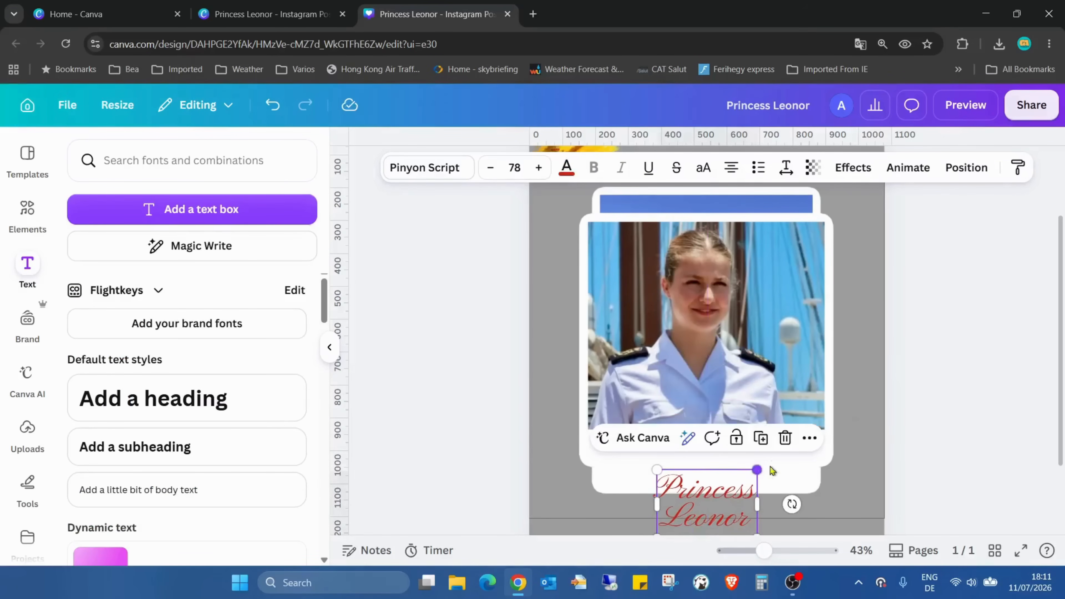
{"action": "mouse_move", "coordinate": [757, 469]}
{"action": "left_mouse_down"}
{"action": "mouse_move", "coordinate": [802, 442]}
{"action": "mouse_move", "coordinate": [753, 476]}
{"action": "left_mouse_up"}
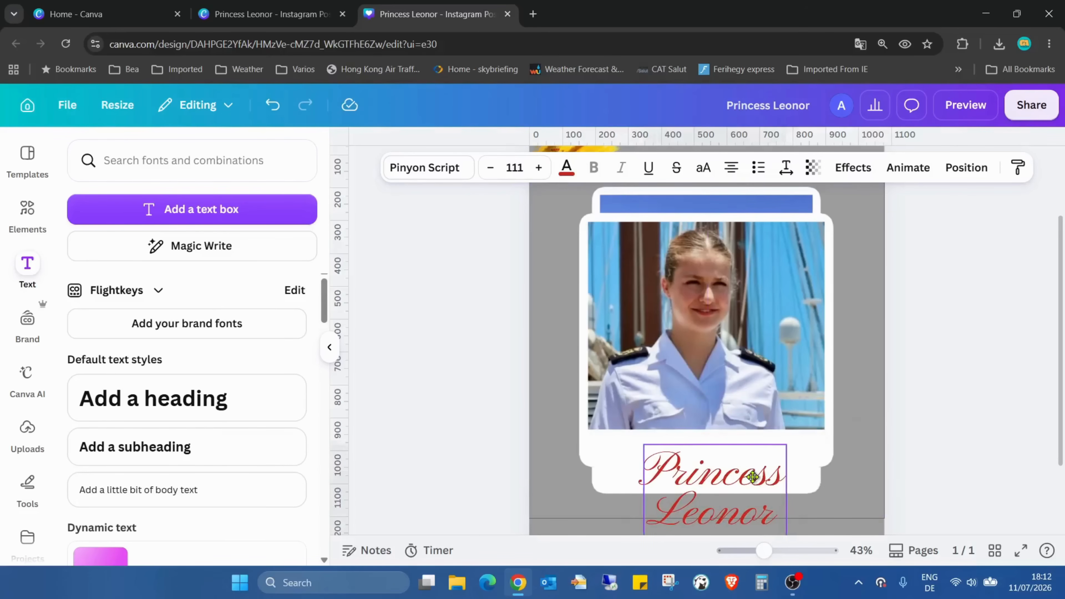
{"action": "left_click", "coordinate": [972, 170]}
{"action": "left_click", "coordinate": [242, 368]}
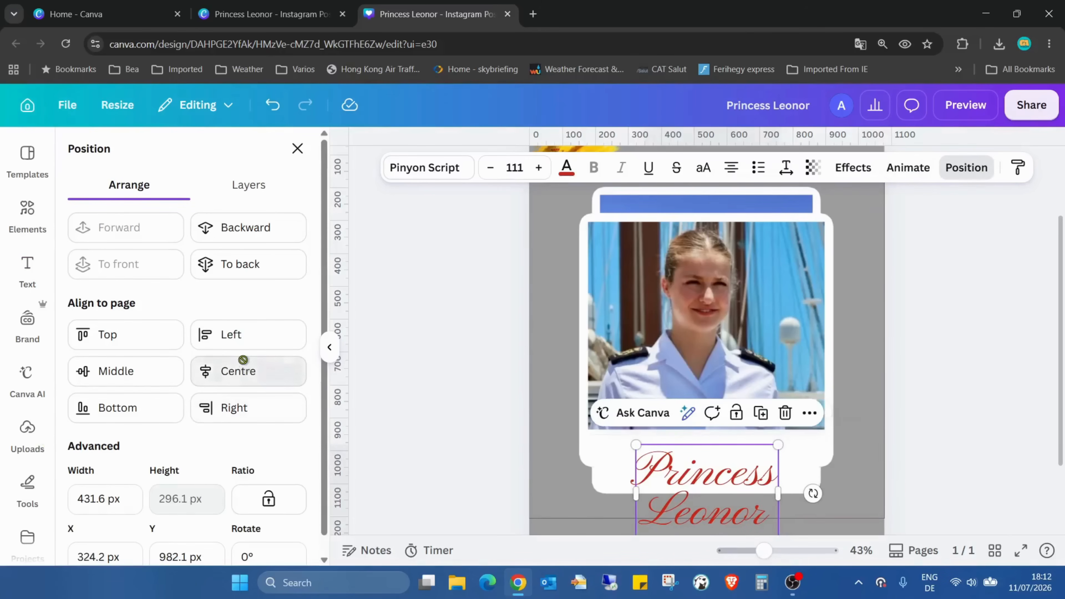
{"action": "key", "text": "Escape"}
{"action": "left_click", "coordinate": [1023, 455]}
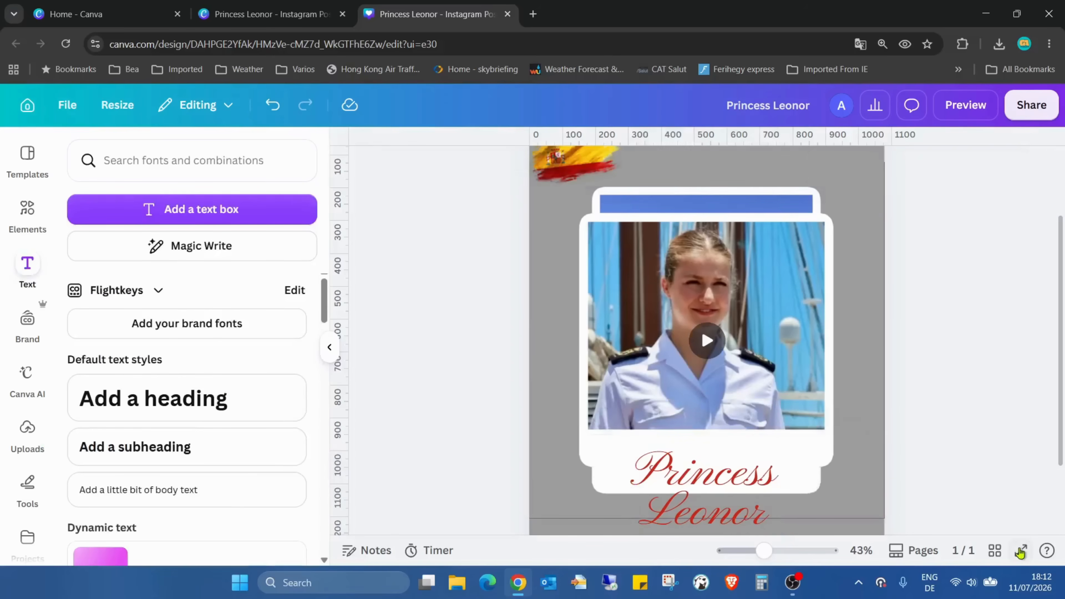
- Play the finished design in full screen to check the animation with the flag and heading
{"action": "left_click", "coordinate": [1021, 550]}
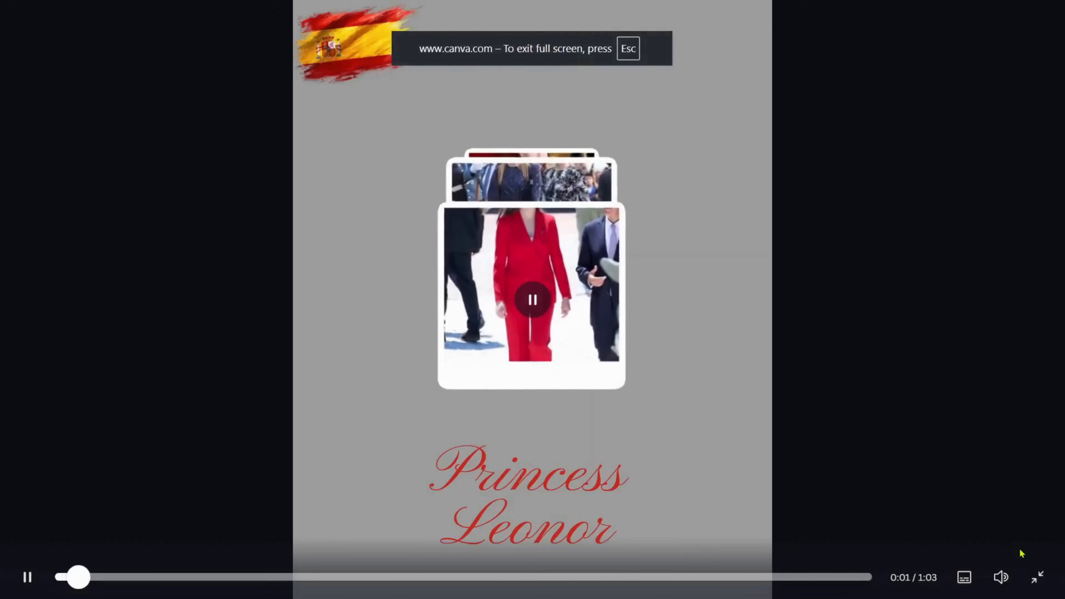